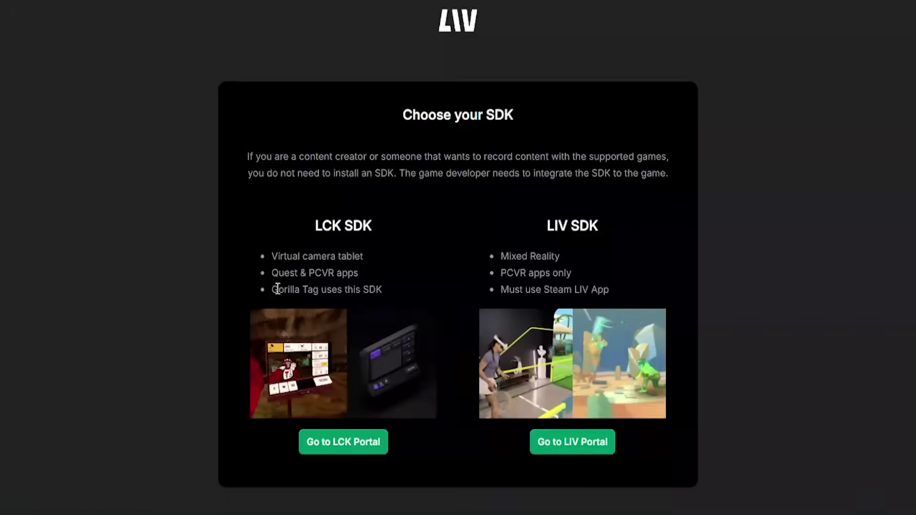
Step: Choose the LCK SDK and open its developer portal
drag(273, 290, 387, 290)
click(402, 263)
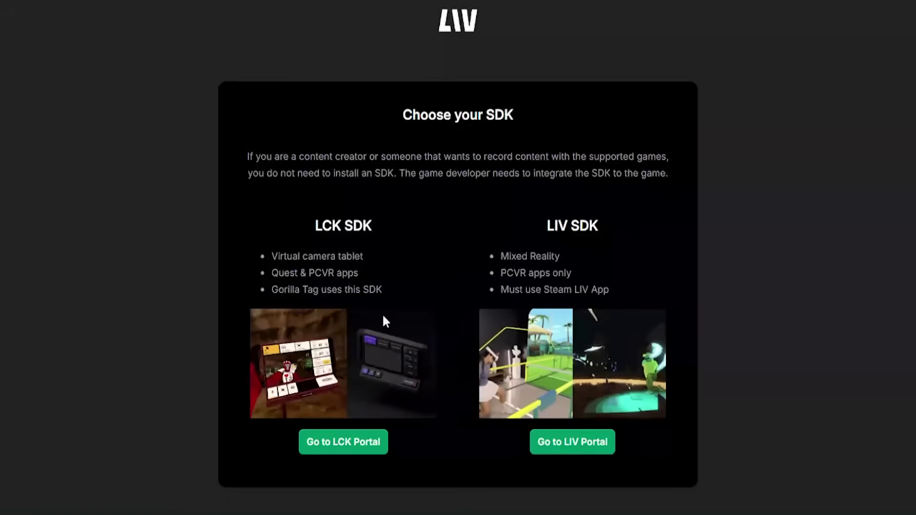
click(322, 449)
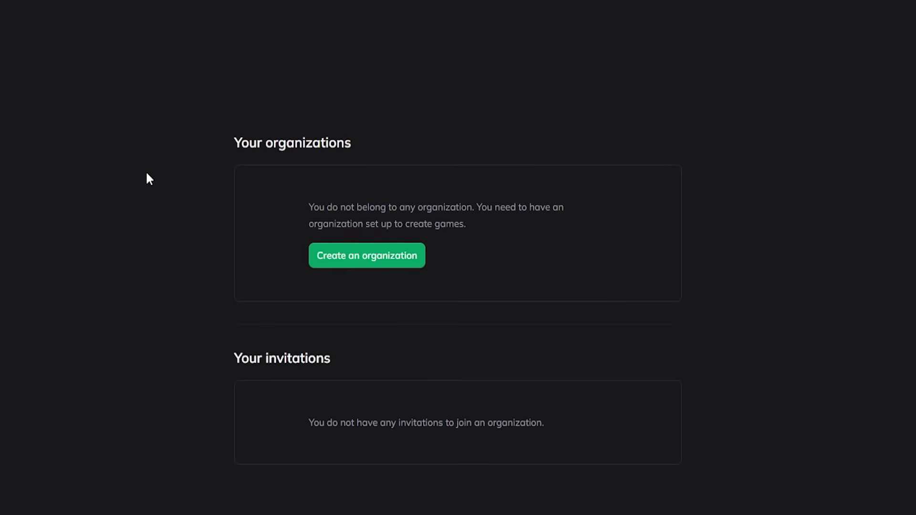
Step: Create an organization named B.Awesome Video Tutorial with the organization type Game Developer
click(333, 263)
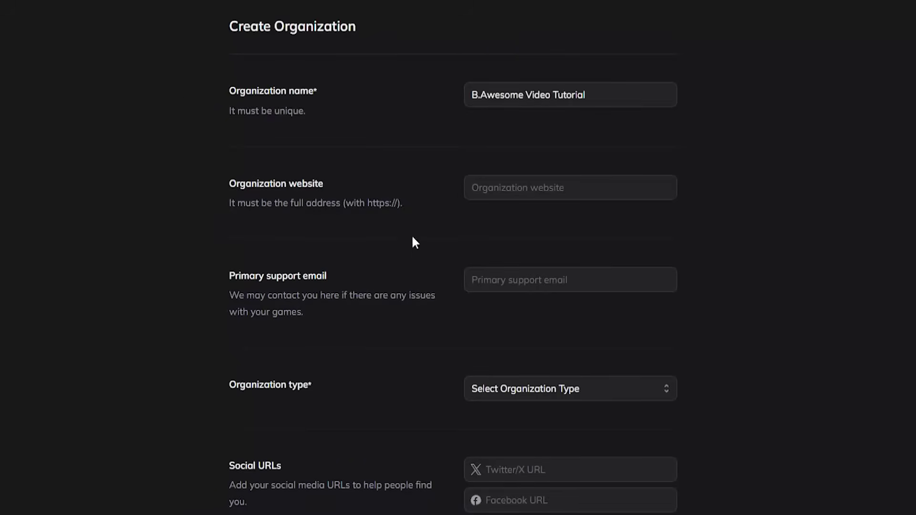
scroll(177, 302, down, 2)
click(529, 282)
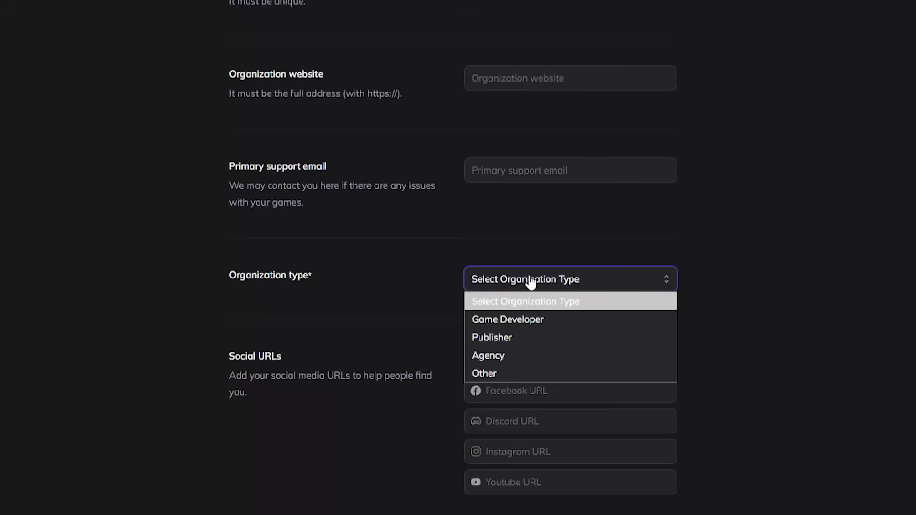
click(531, 320)
scroll(531, 320, down, 2)
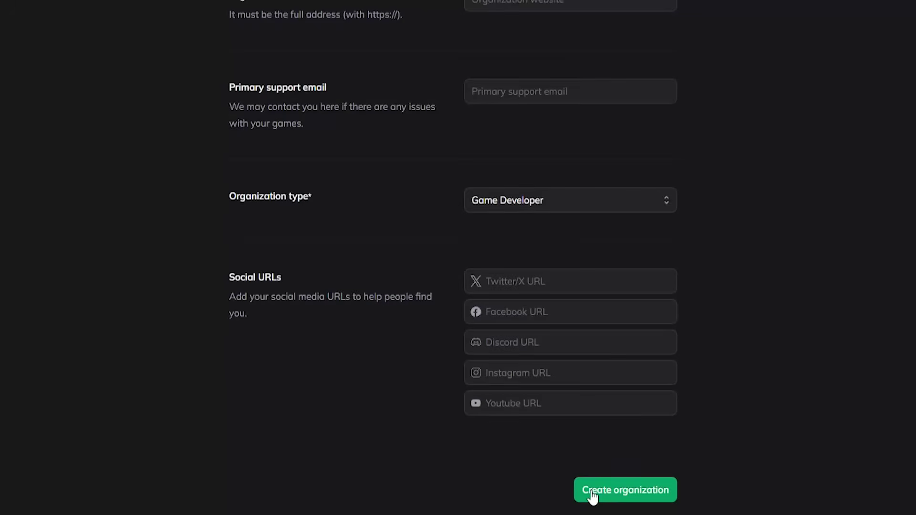
click(593, 494)
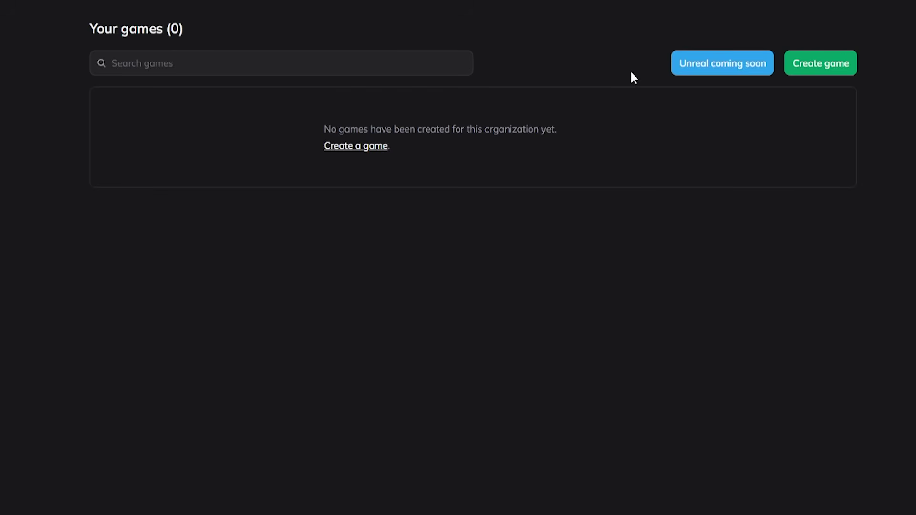
Step: Create a game named Tutorial Game for the organization, with unity as its game engine
click(820, 65)
text(Tutorial Game)
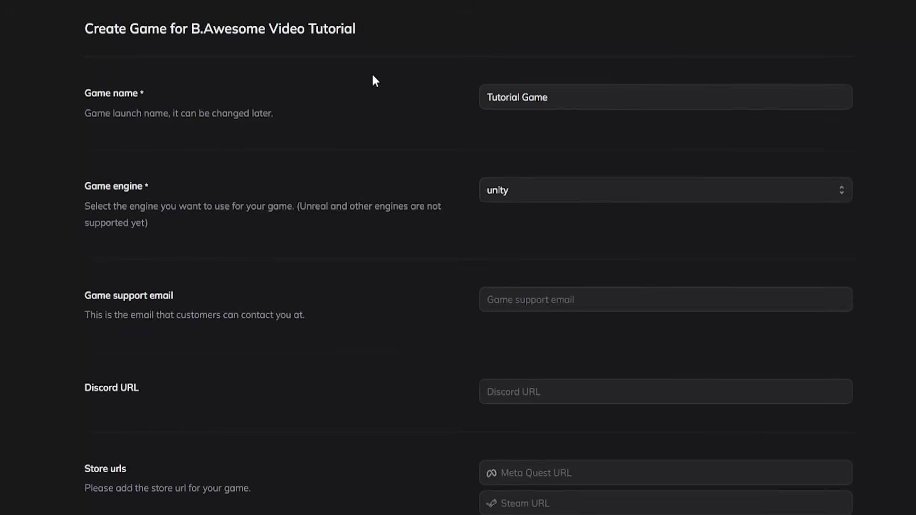
click(509, 188)
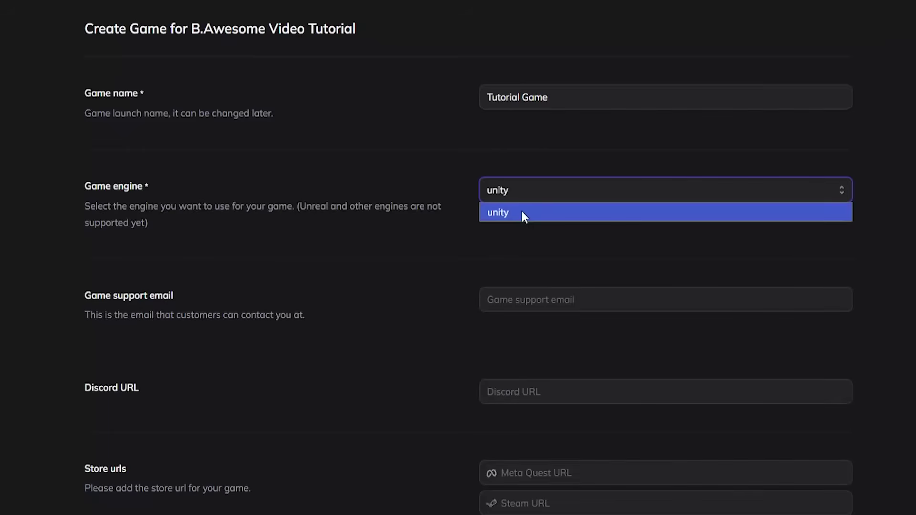
click(522, 210)
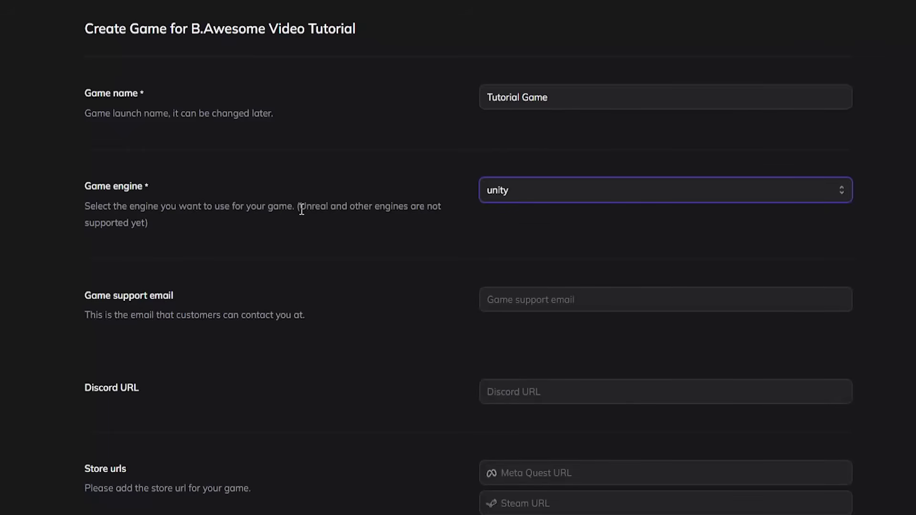
drag(301, 210, 435, 210)
click(412, 231)
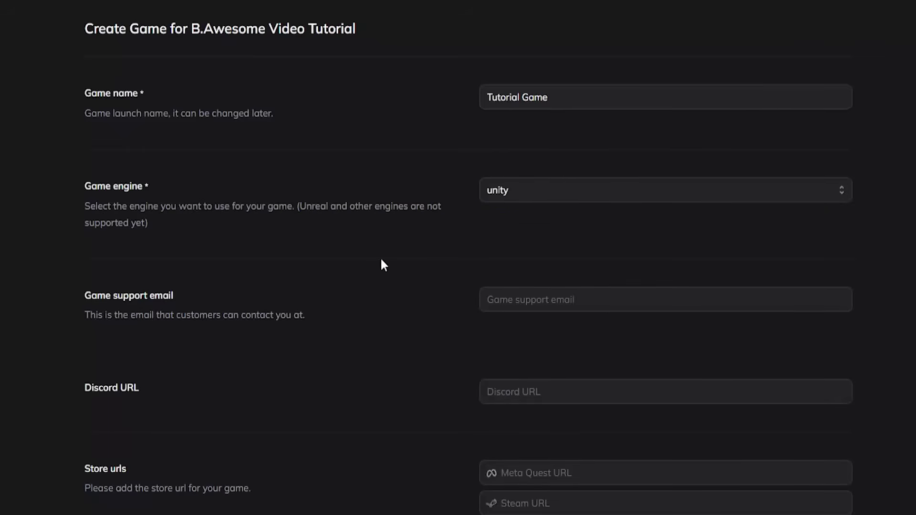
scroll(427, 331, down, 1)
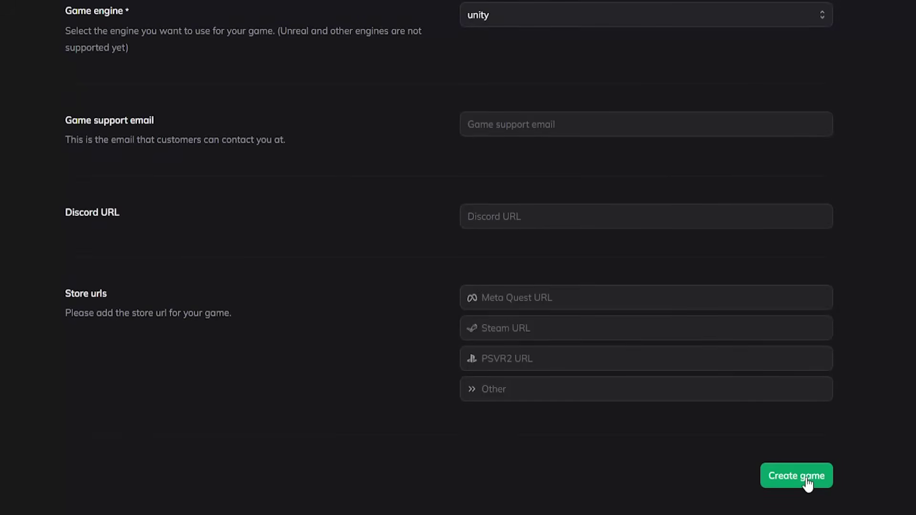
click(807, 476)
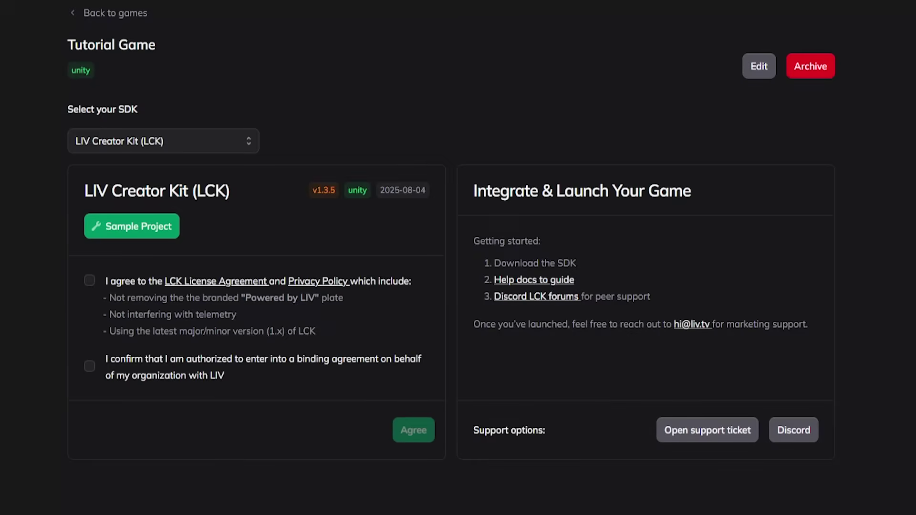
Step: Accept the LCK license agreement and the authorization confirmation for Tutorial Game and download the SDK
click(90, 280)
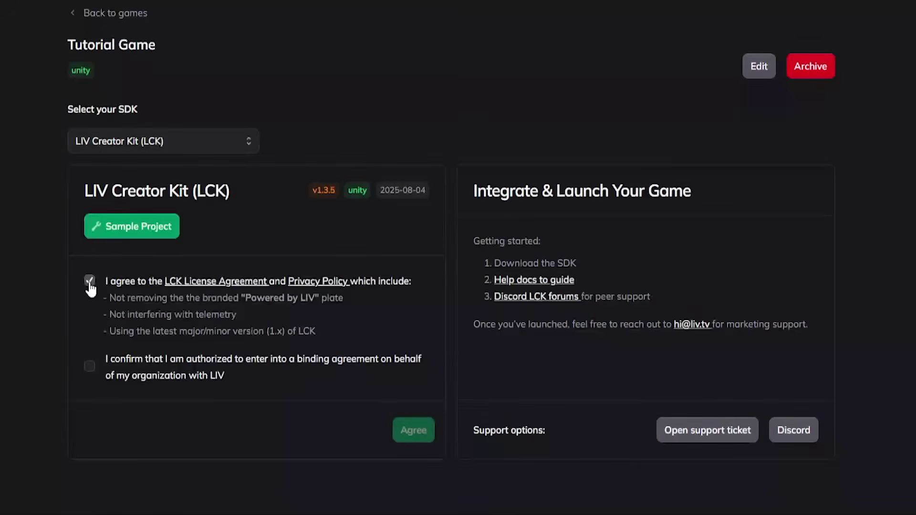
click(89, 366)
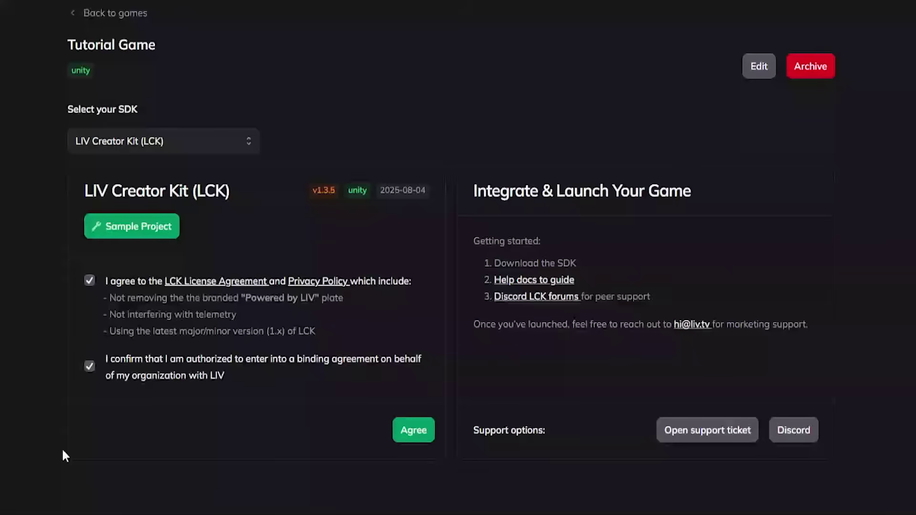
click(409, 436)
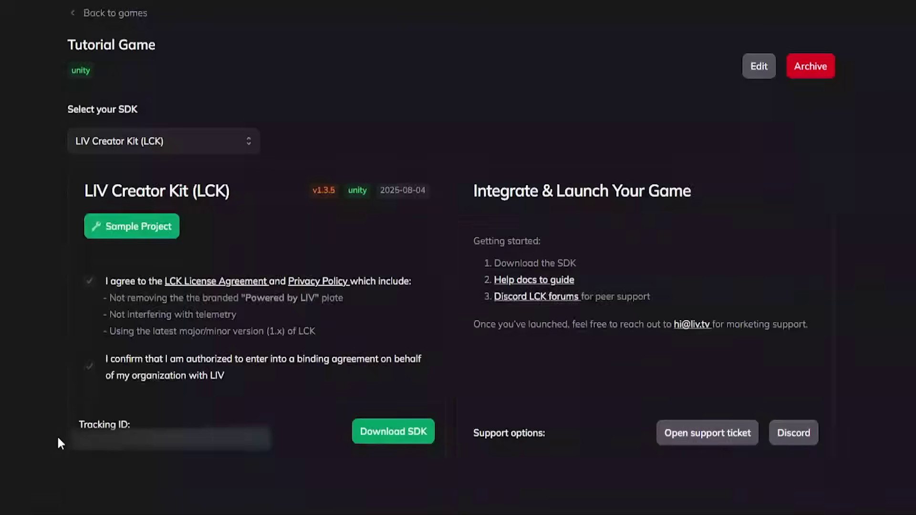
click(361, 432)
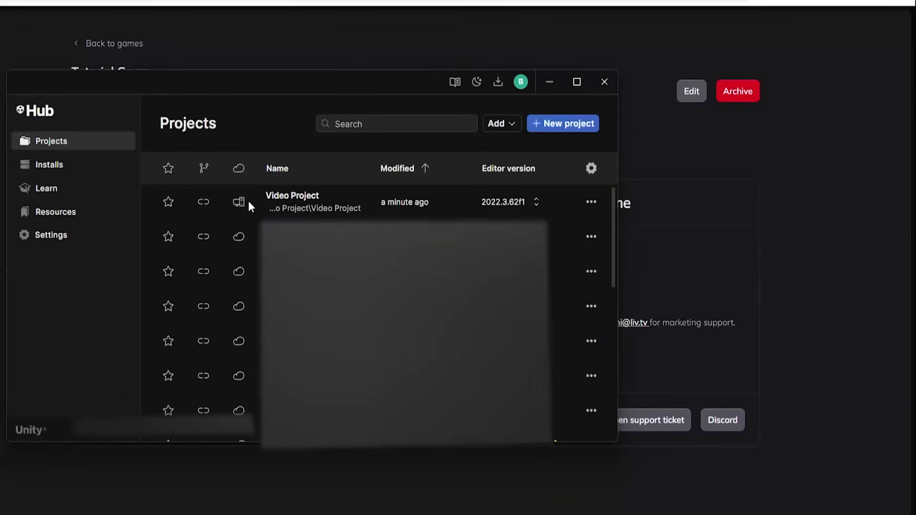
Step: From Unity Hub, show the Video Project files in Explorer and open the Packages folder
click(591, 202)
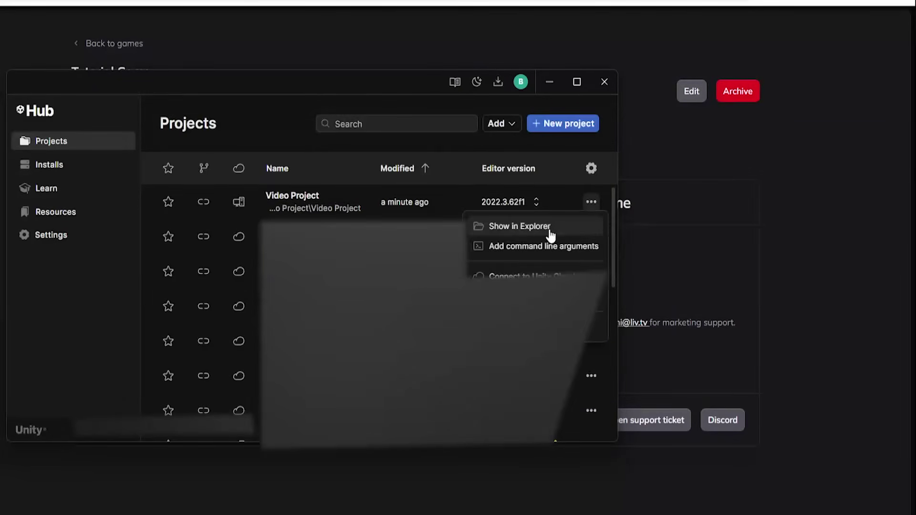
click(548, 228)
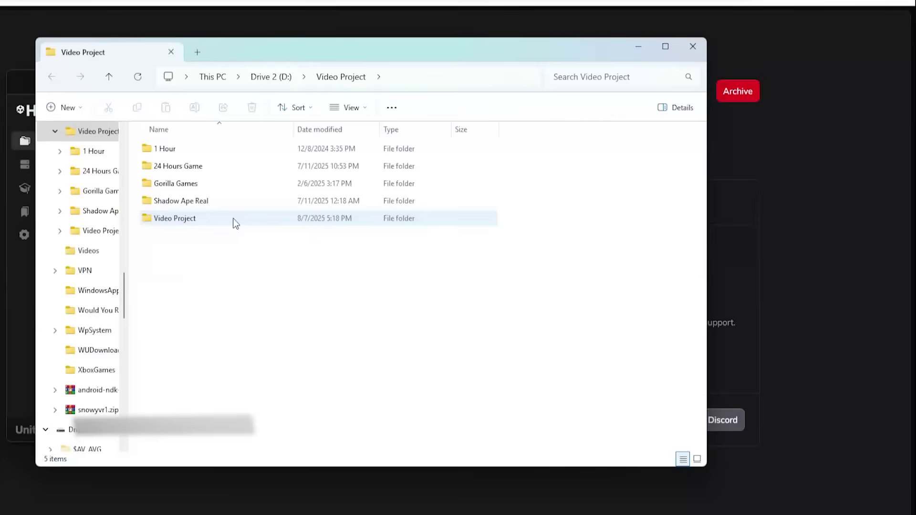
double_click(234, 219)
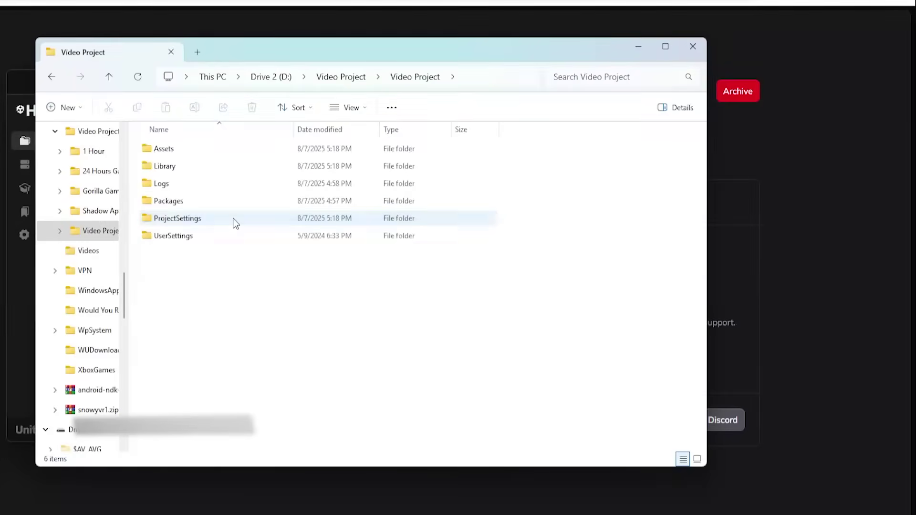
double_click(190, 200)
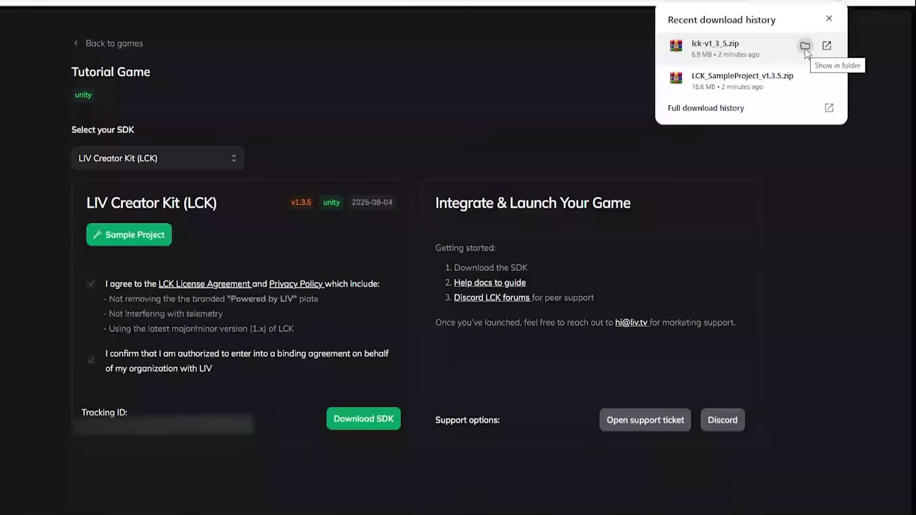
Step: Open the downloaded lck-v1_3_5.zip archive and arrange its window together with the project's Packages folder window
click(805, 48)
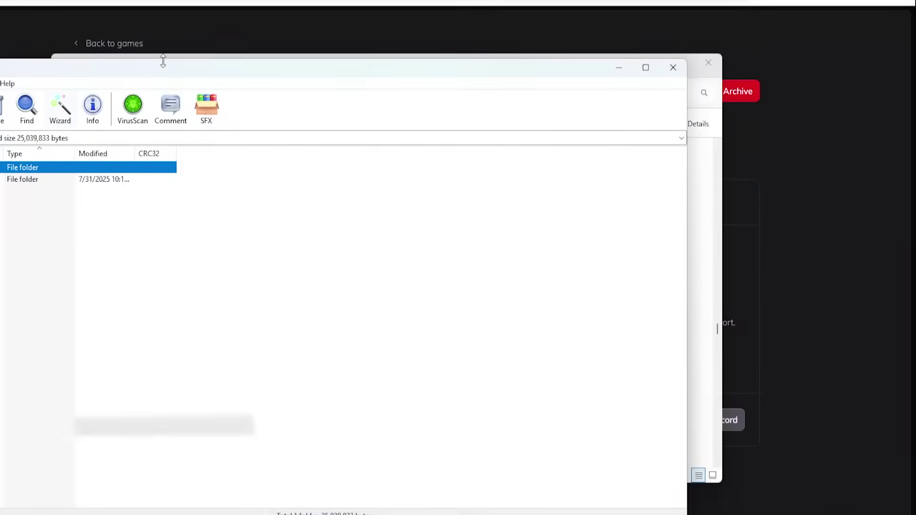
drag(162, 60, 360, 44)
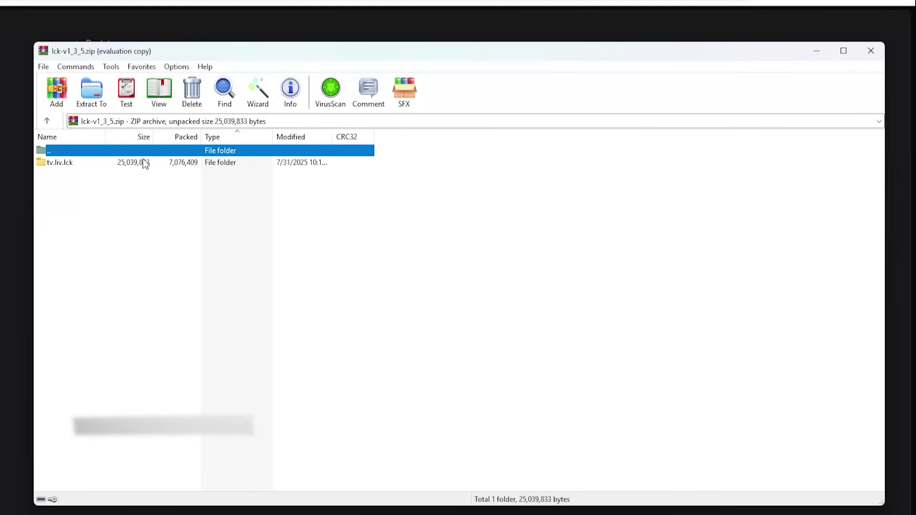
click(99, 162)
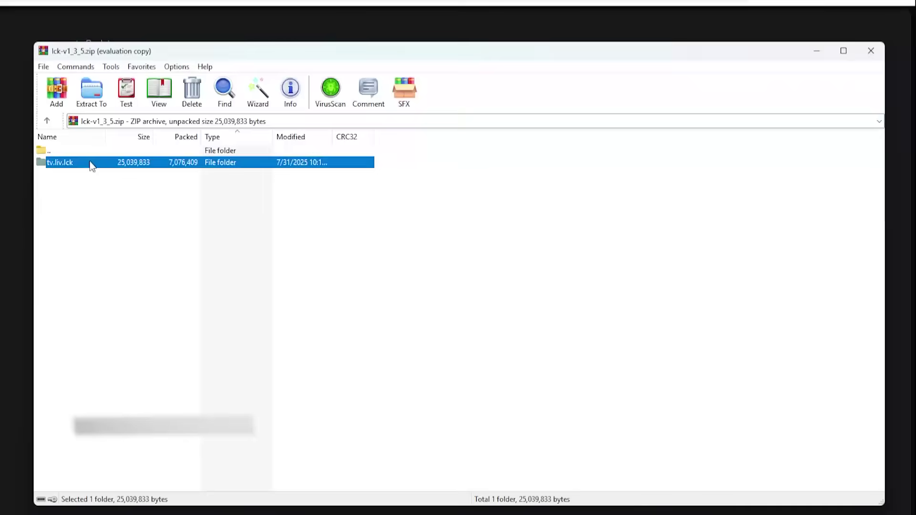
click(127, 174)
drag(269, 514, 236, 206)
click(220, 178)
key(alt+Tab)
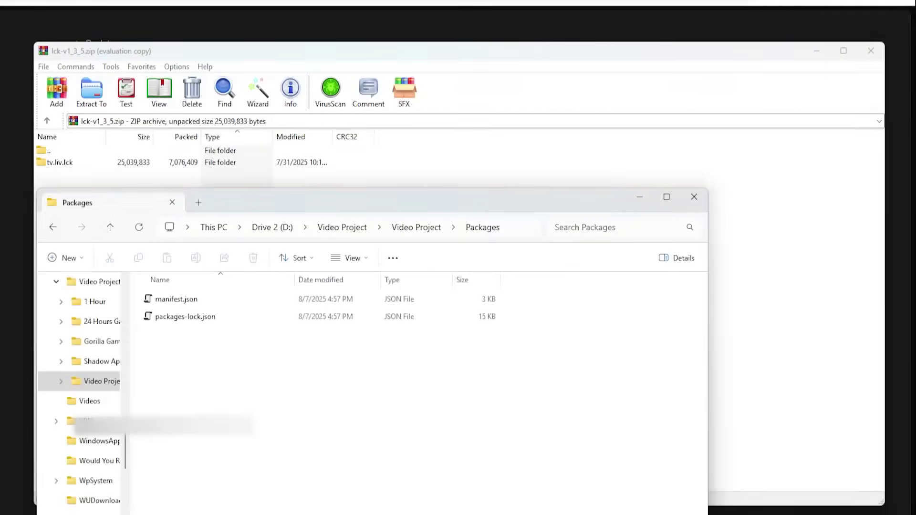
Step: Extract the tv.liv.lck folder from the archive into the project's Packages folder and check its contents there
click(65, 163)
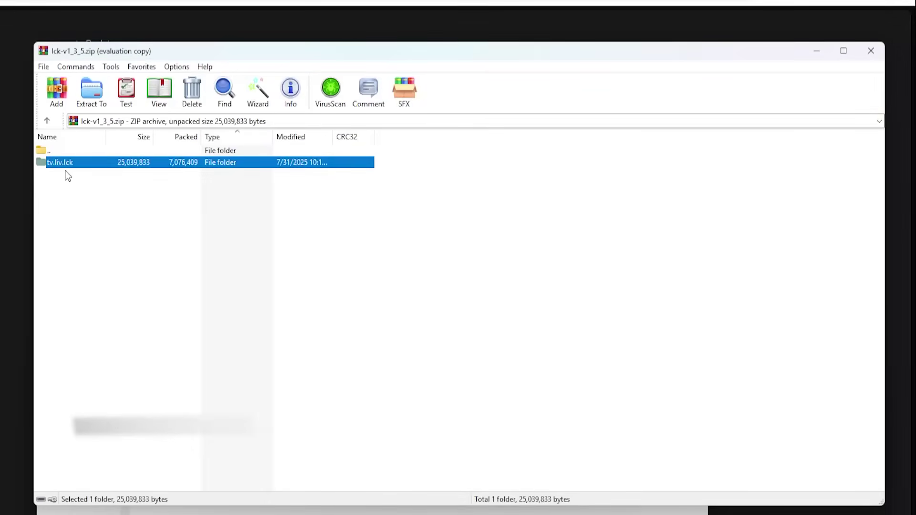
drag(84, 164, 89, 177)
key(alt+Tab)
drag(254, 432, 253, 433)
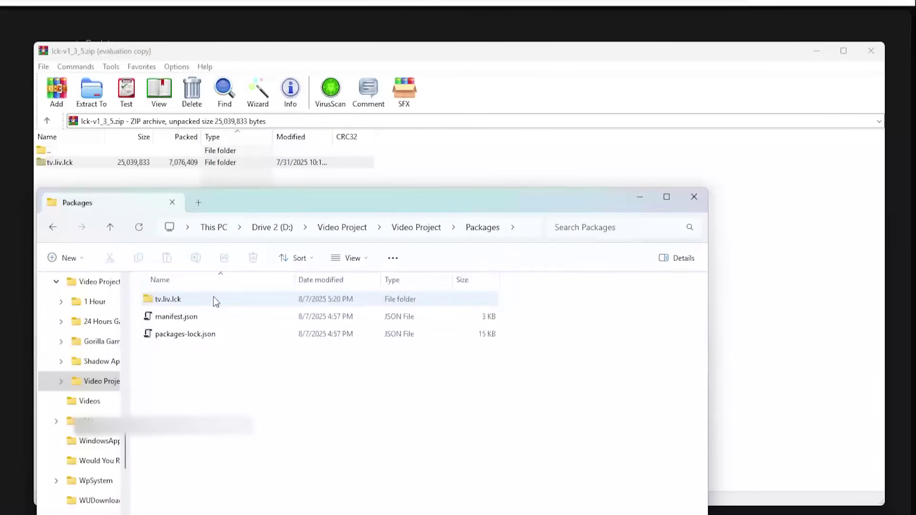
double_click(216, 298)
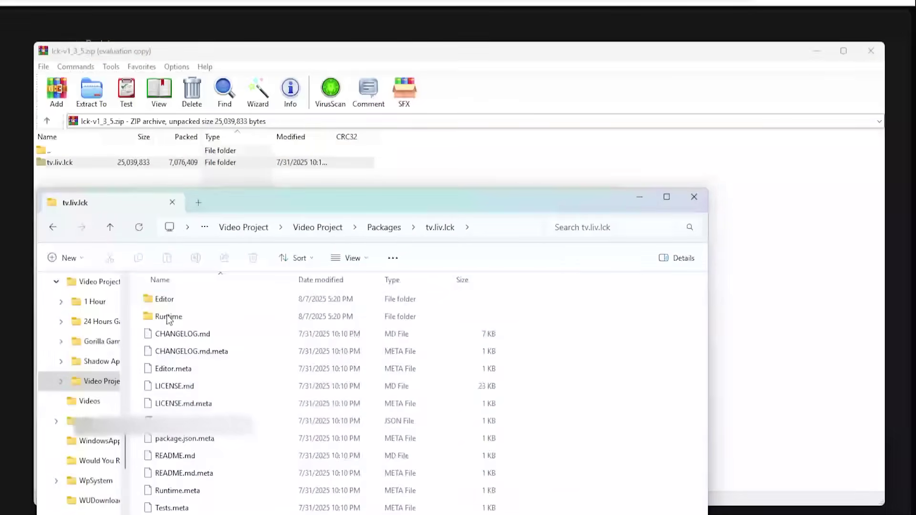
click(384, 227)
click(417, 221)
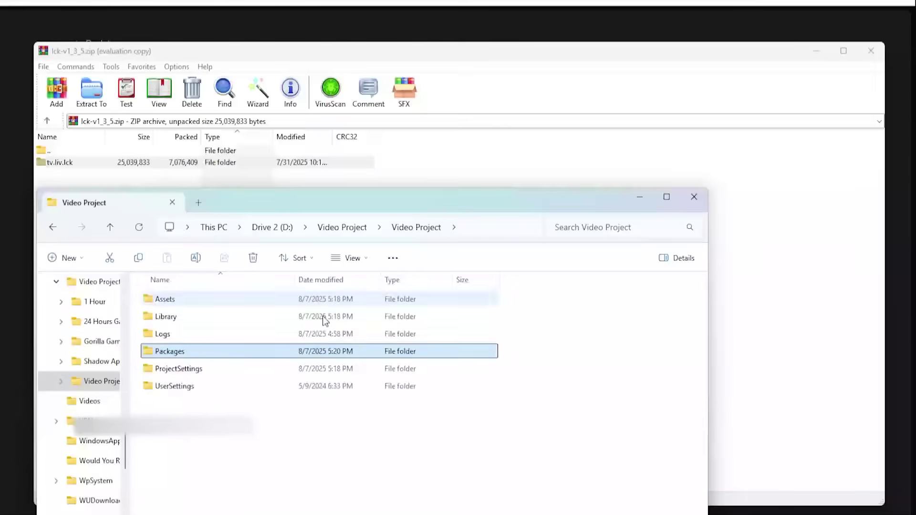
double_click(179, 353)
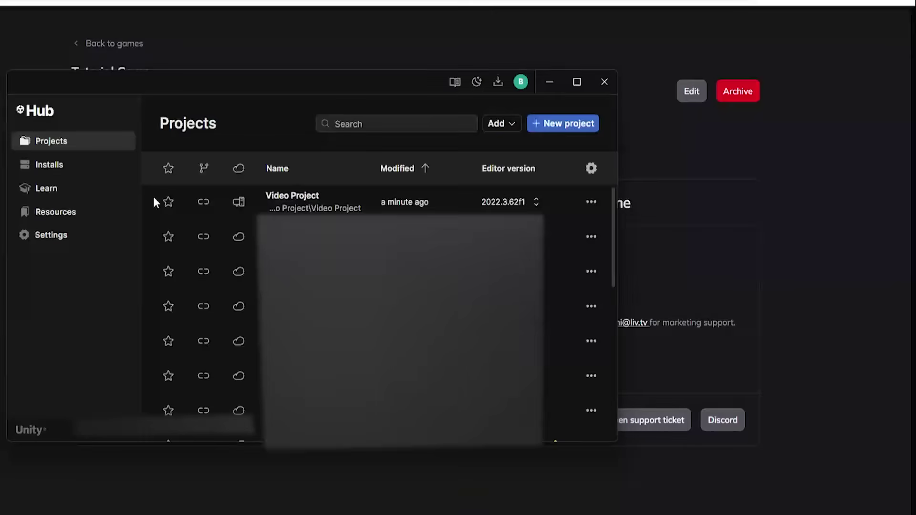
Step: Open Video Project from Unity Hub in the Unity editor and look over the Main scene
click(327, 204)
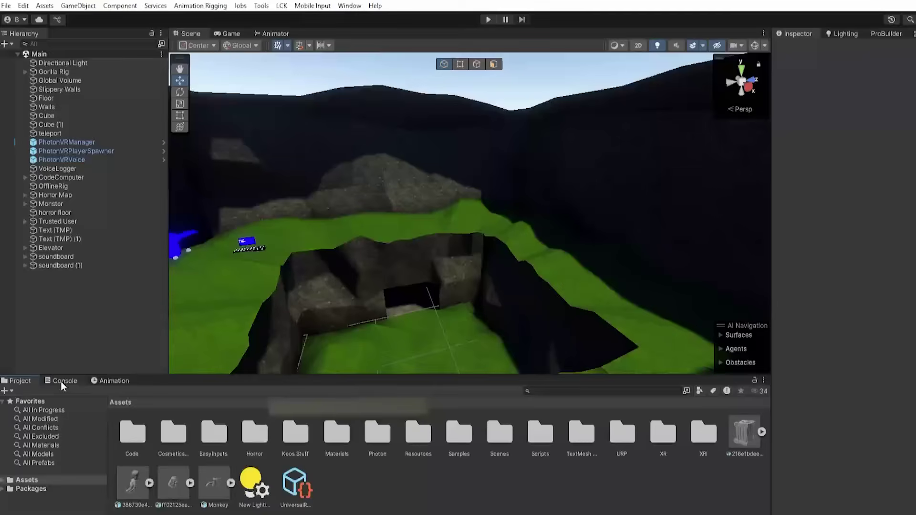
click(61, 382)
click(20, 380)
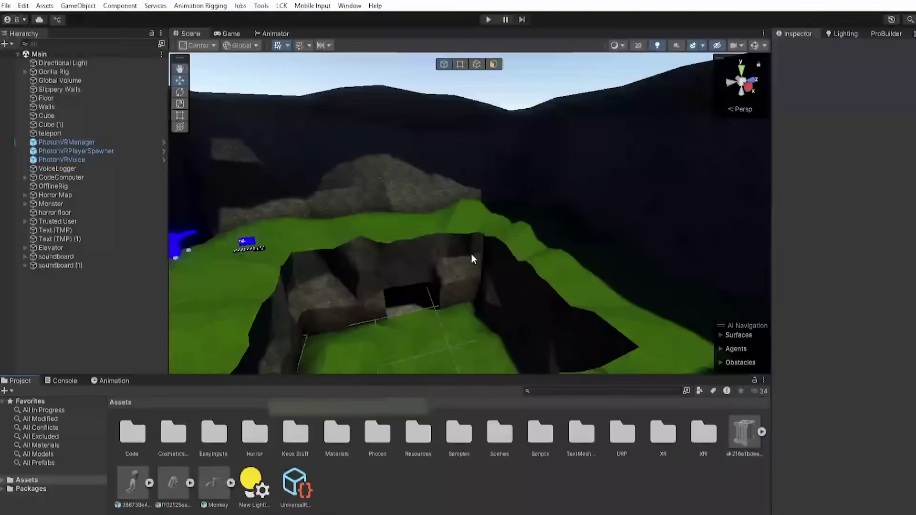
right_drag(471, 254, 401, 201)
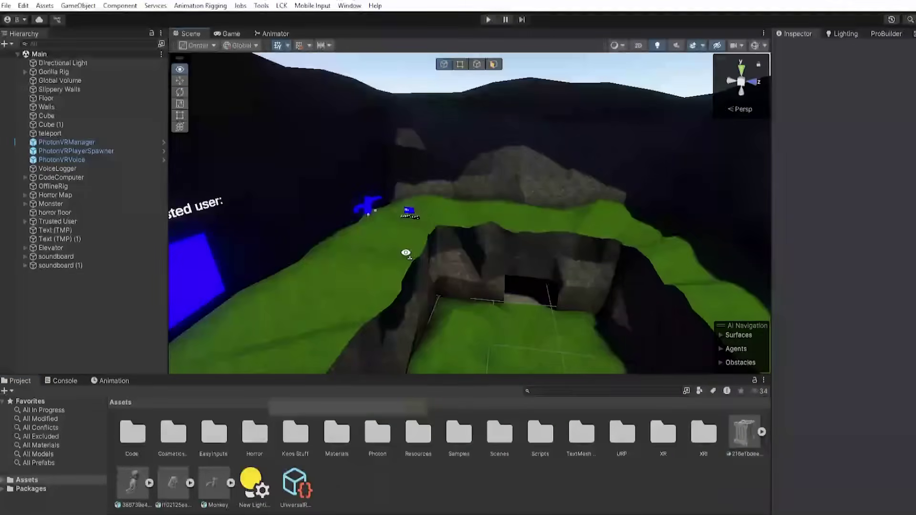
Step: Open the LCK project settings and set the tablet collider's Trigger Enter Tag to HandTag
click(282, 5)
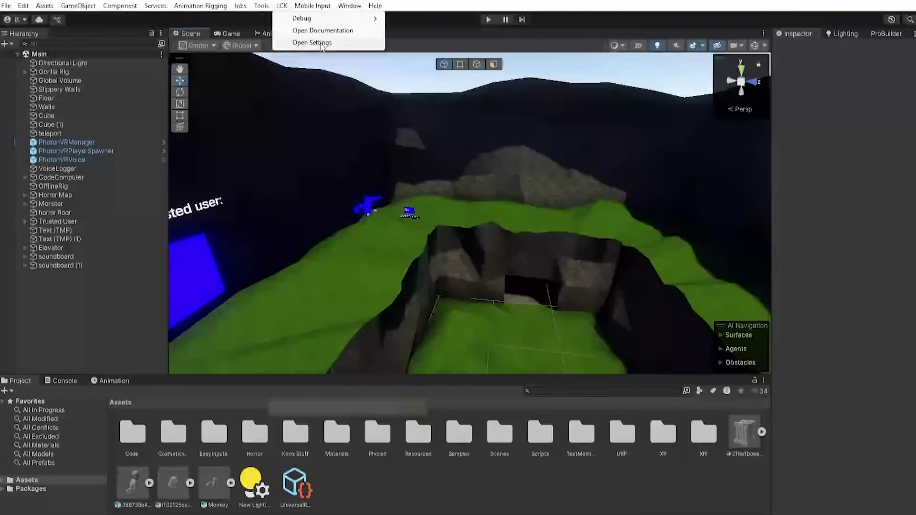
click(315, 43)
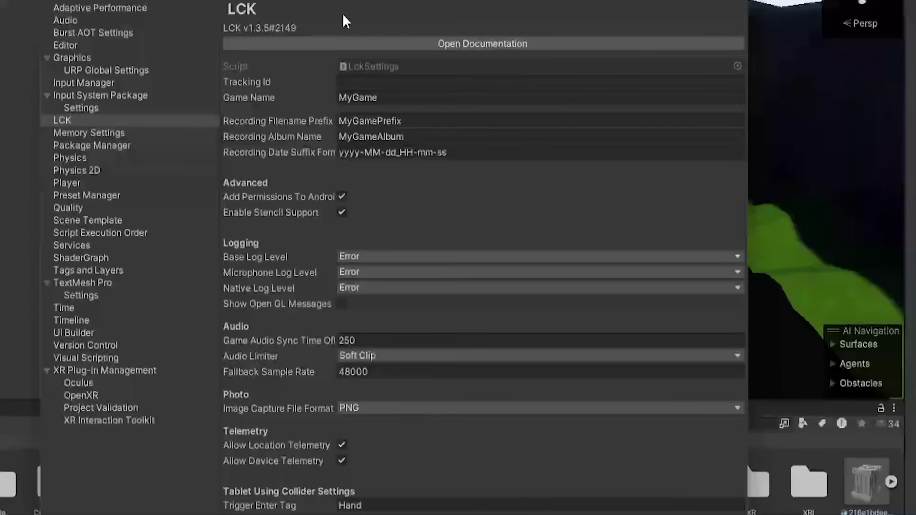
click(377, 505)
click(377, 505)
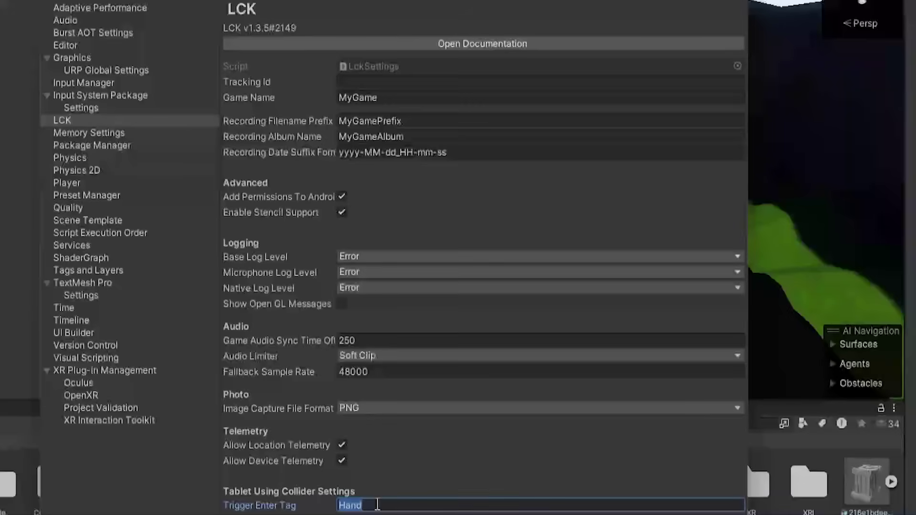
click(377, 505)
text(Tag)
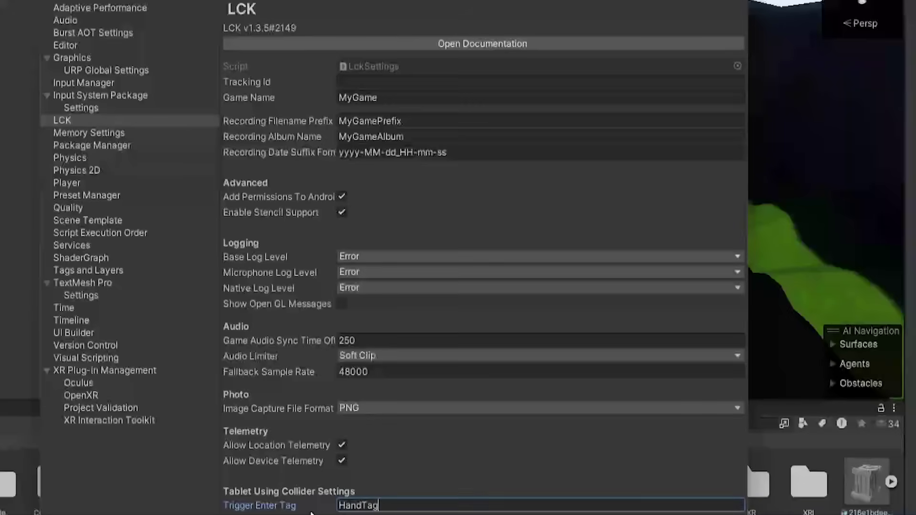
Step: Set the LCK Game Name to TutorialGame, Recording Filename Prefix to TutorialGamePrefix and Album Name to TutorialGameAlbum, and paste in the tracking ID
click(396, 100)
text(TutorialGame)
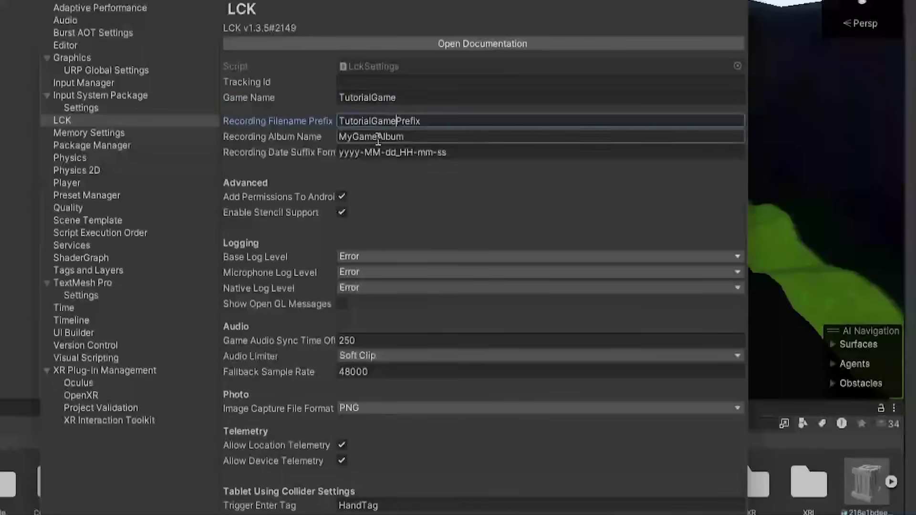
drag(378, 138, 302, 135)
text(TutorialGame)
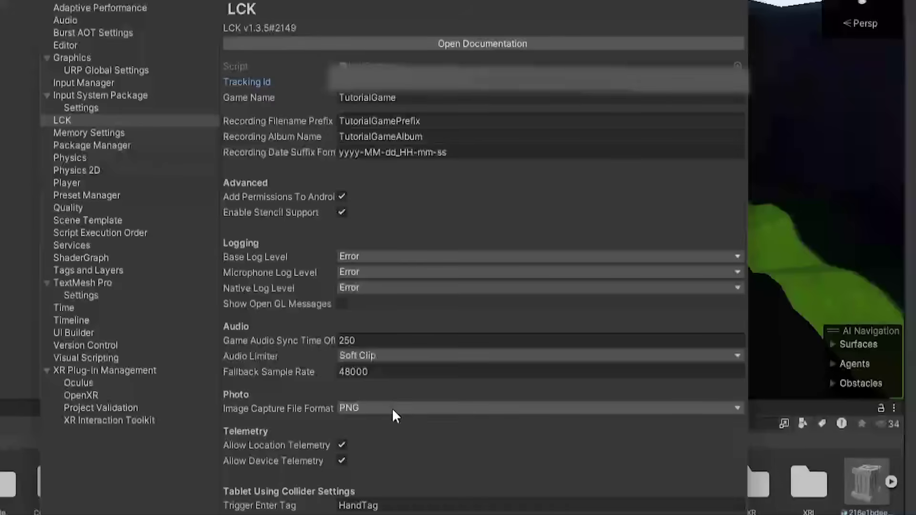
click(520, 505)
key(Return)
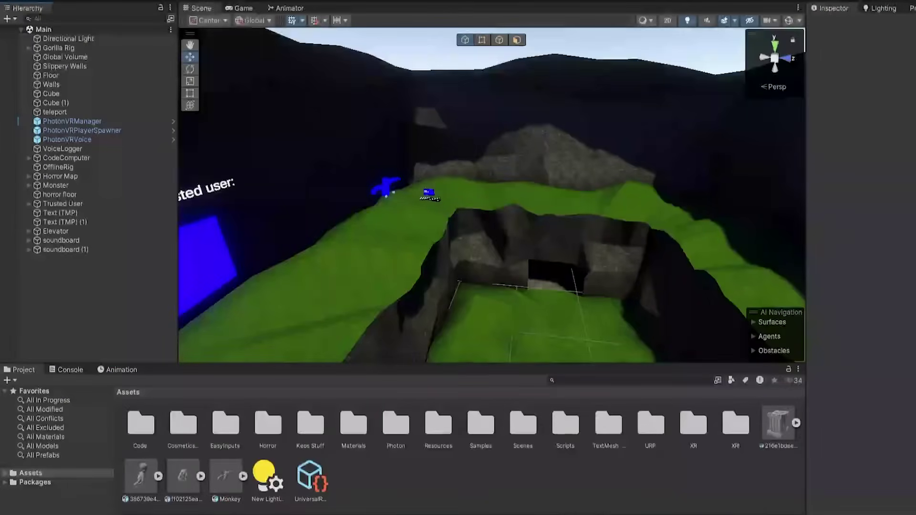
Step: Expand Gorilla Rig and GorillaPlayer in the Main scene and inspect the LeftHand Controller and its Left Finger Collider
click(6, 0)
click(27, 37)
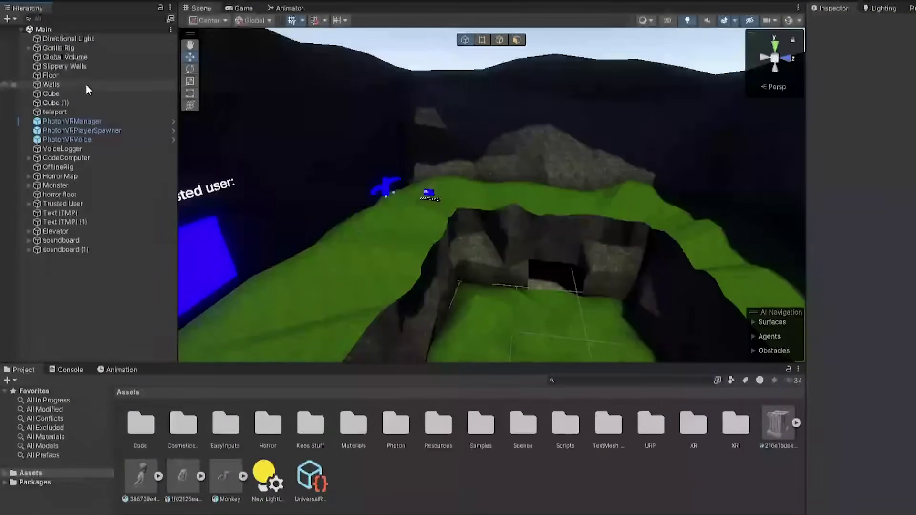
click(27, 47)
click(37, 76)
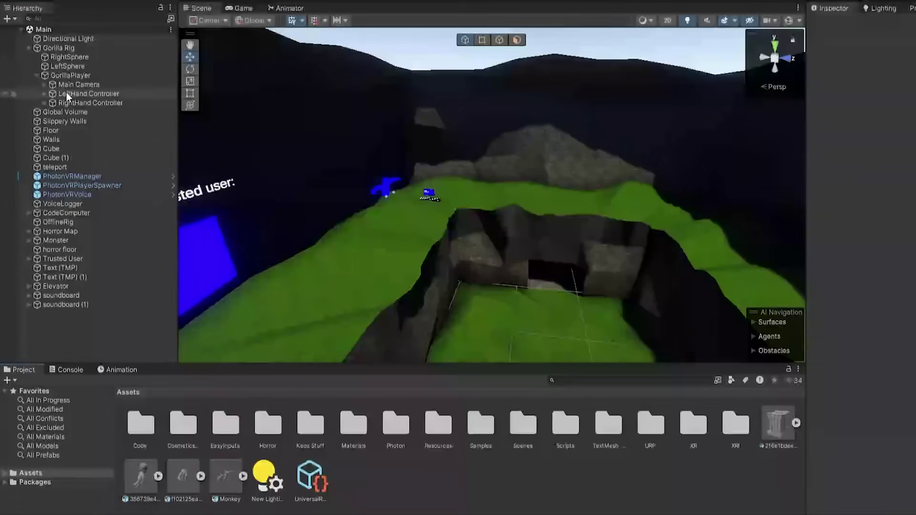
click(44, 94)
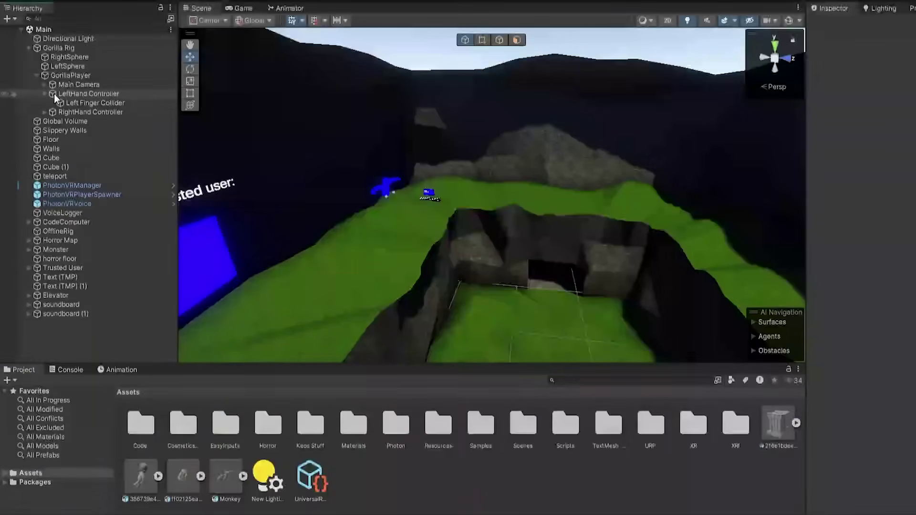
click(52, 102)
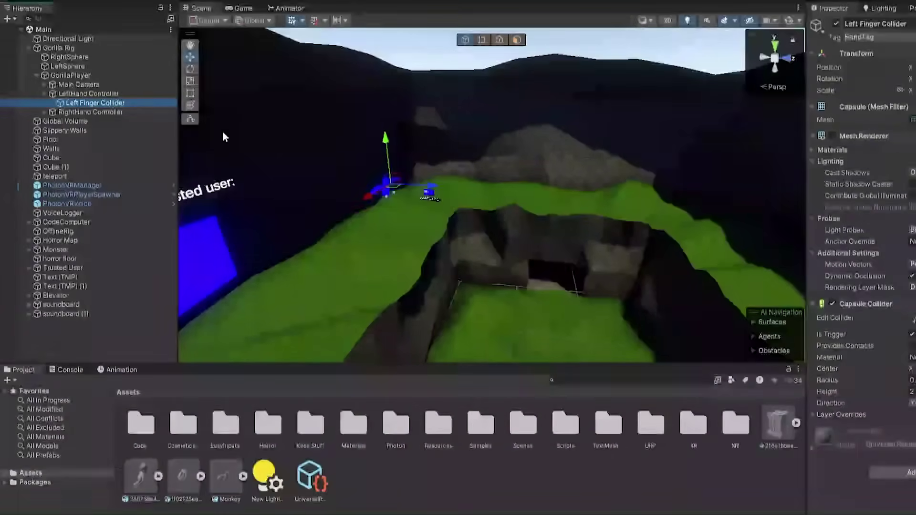
click(41, 92)
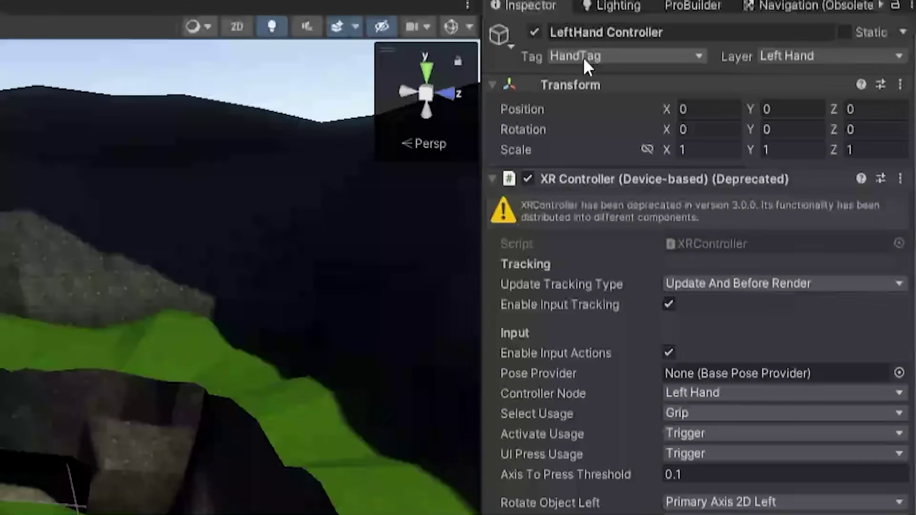
Step: Review the tag options of the hand controllers and the form for creating a new tag, without adding one
click(863, 37)
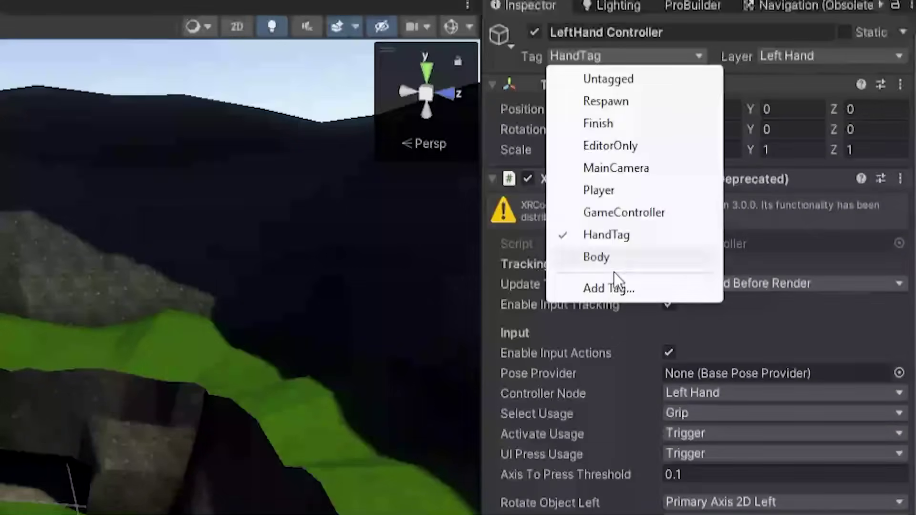
click(608, 288)
click(871, 148)
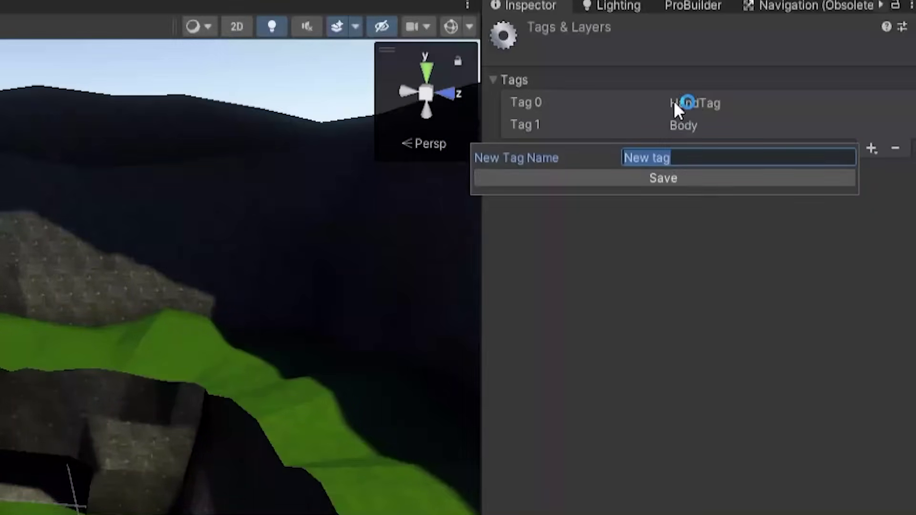
click(687, 104)
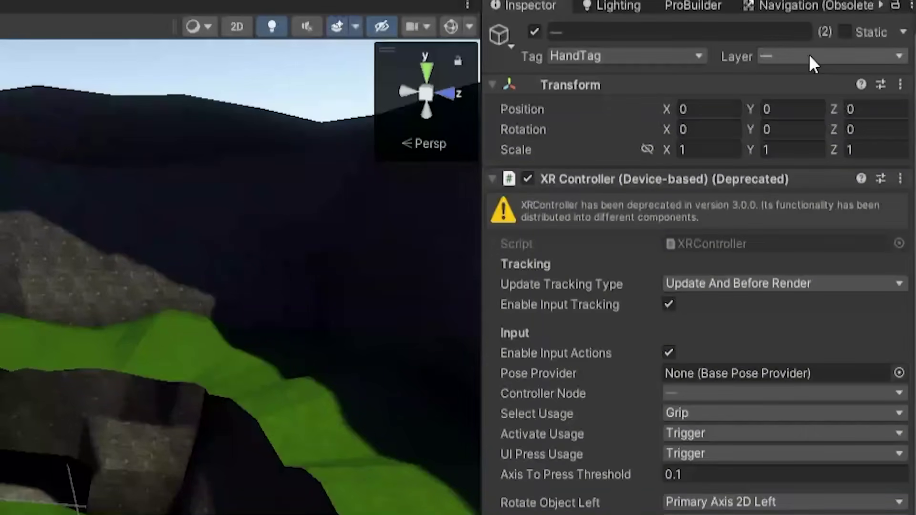
click(566, 59)
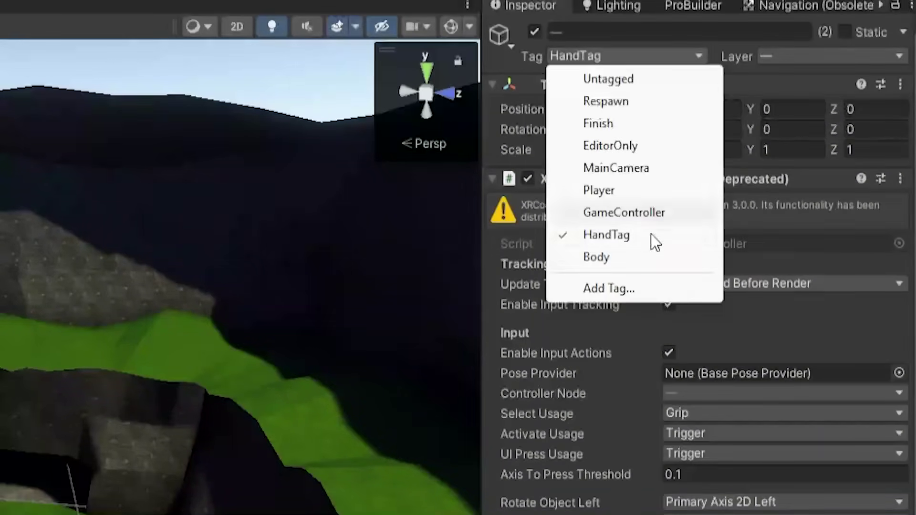
click(753, 59)
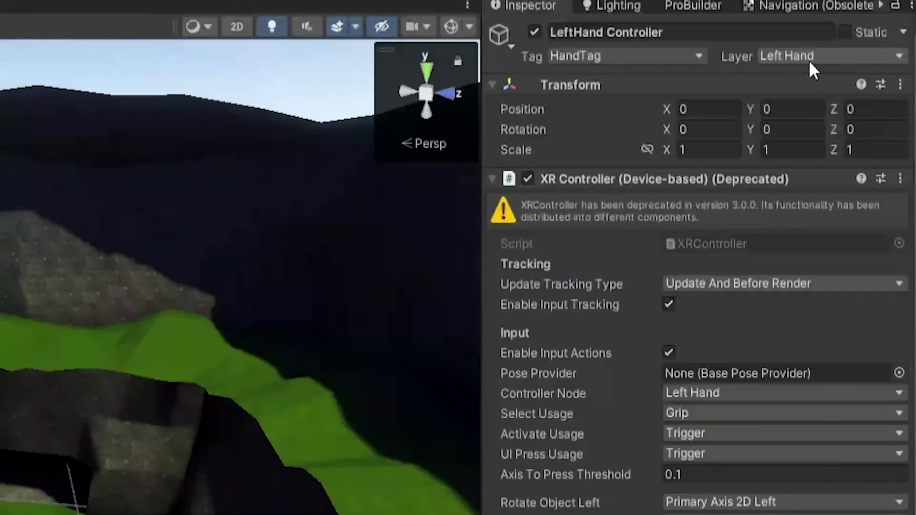
Step: Review the layer options available for the LeftHand Controller
click(809, 57)
click(820, 283)
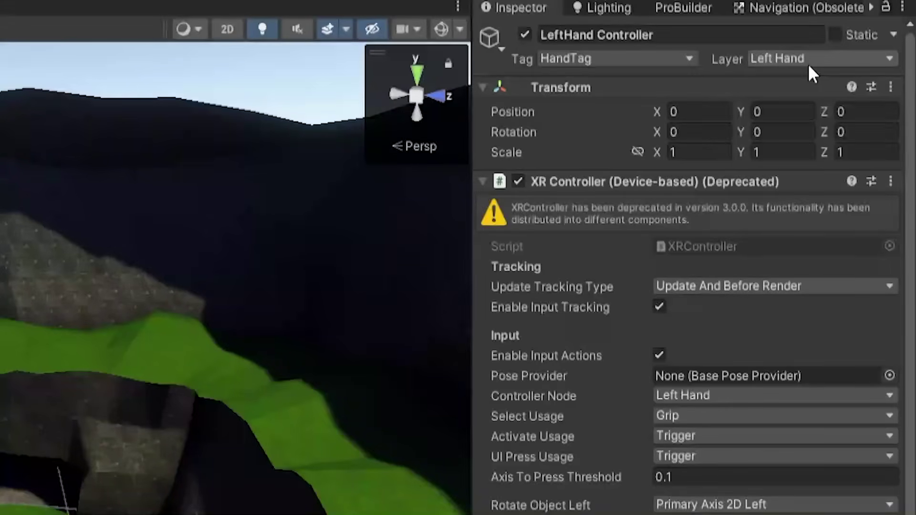
click(811, 59)
key(Escape)
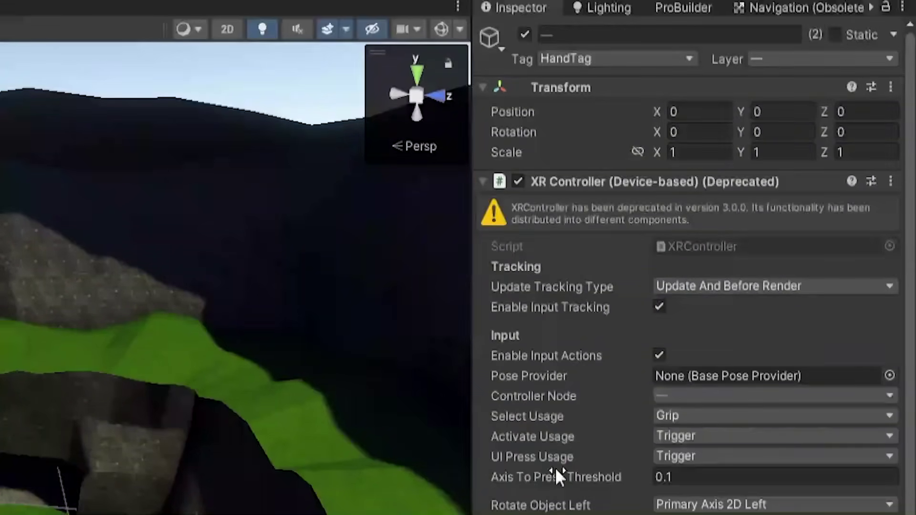
Step: Check the Sphere Collider settings on both hand controllers and search the addable components for sphere
scroll(555, 468, down, 4)
click(653, 498)
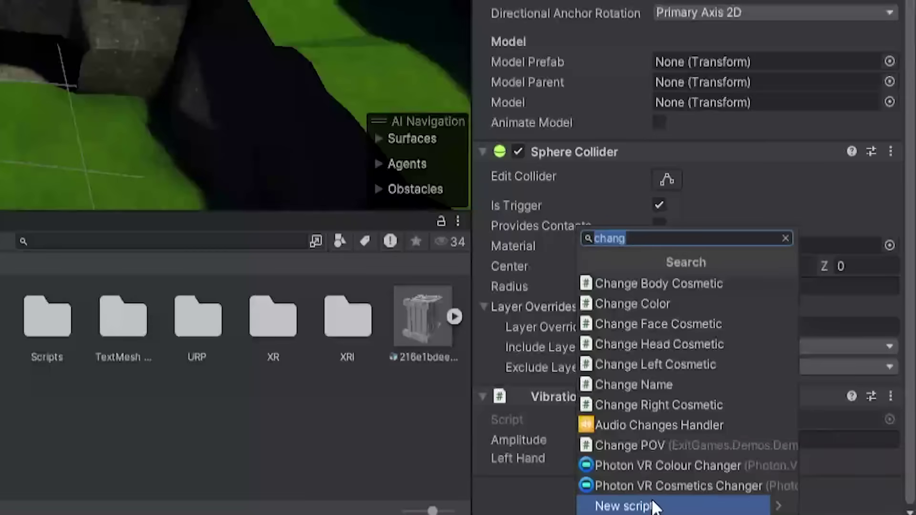
text(sphere)
click(301, 231)
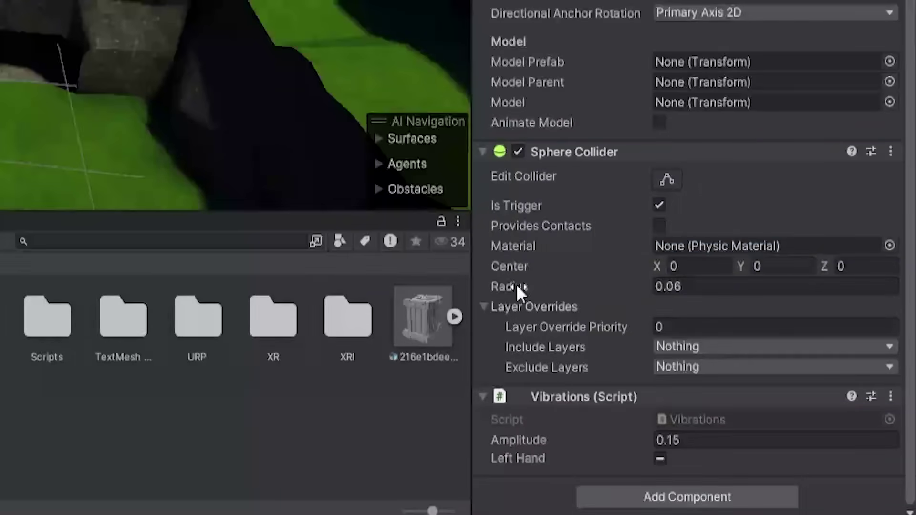
click(675, 291)
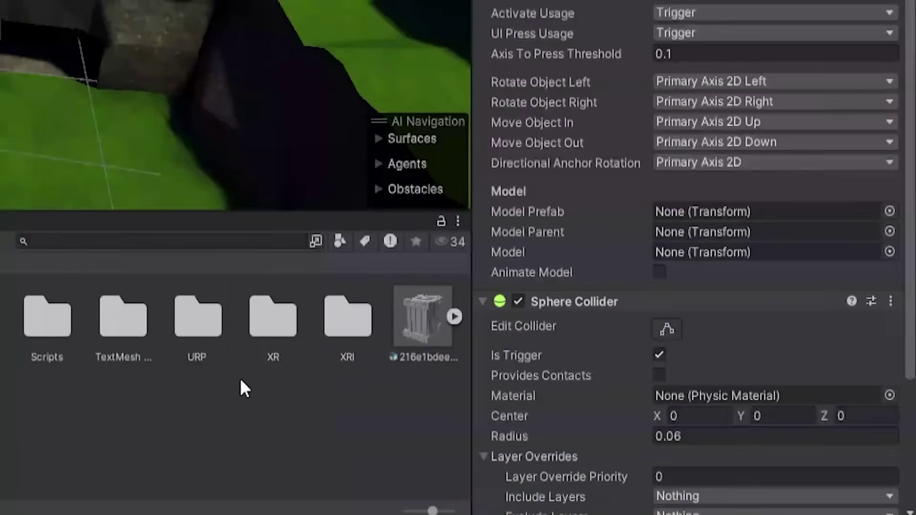
click(195, 417)
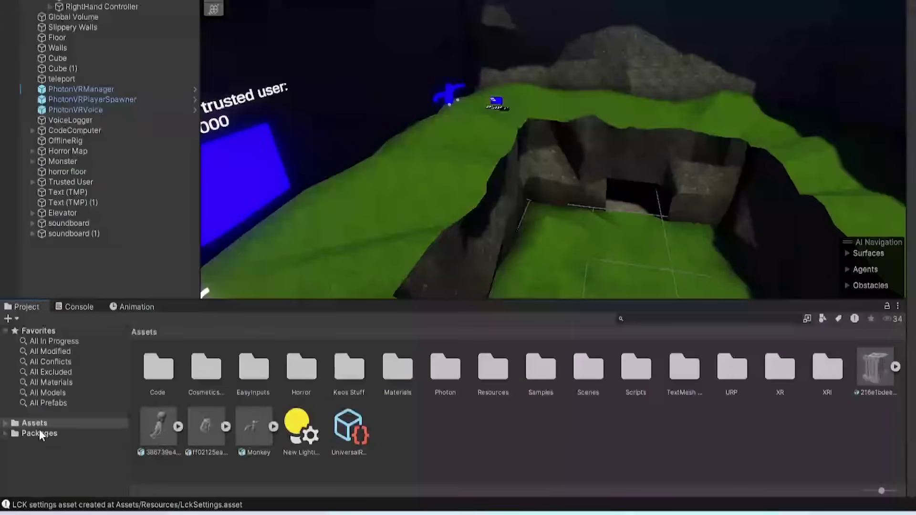
Step: Add the LCK Service Helper prefab from the LIV Creator Kit package's Runtime/Prefabs folder to the Main scene
double_click(39, 433)
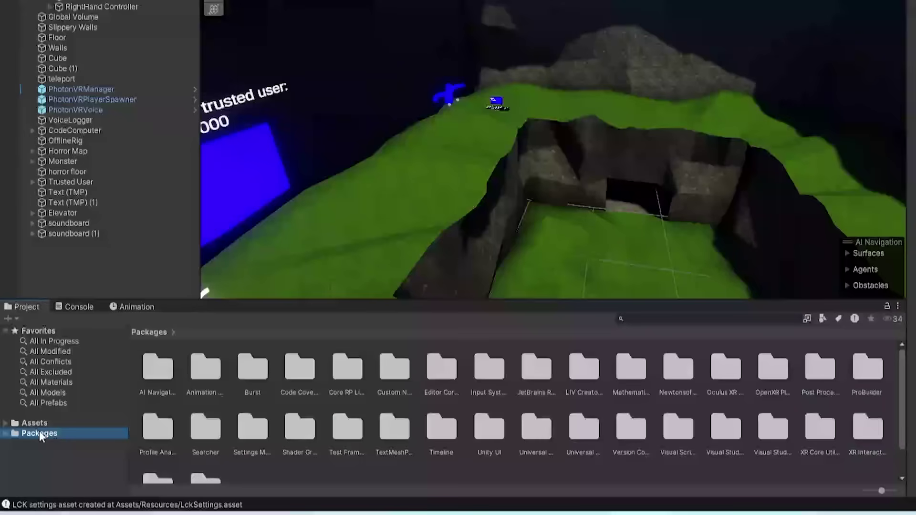
scroll(76, 391, down, 5)
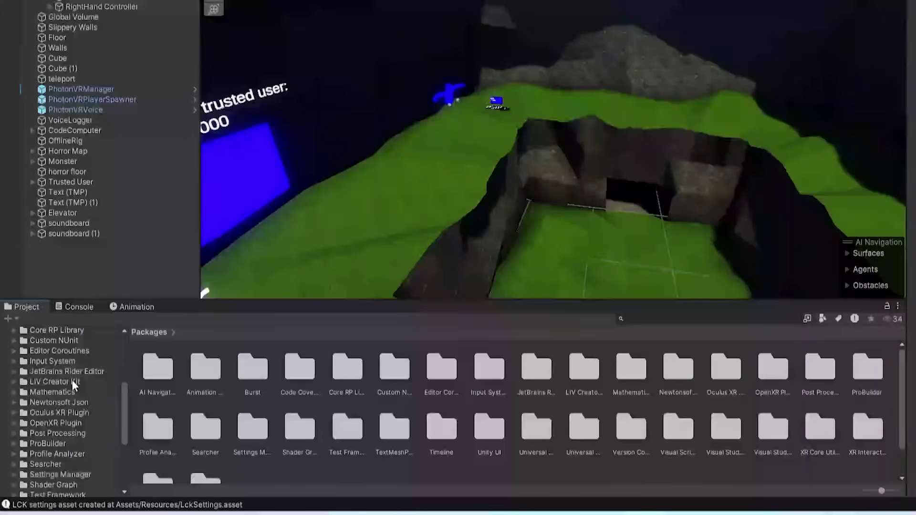
click(72, 380)
click(196, 364)
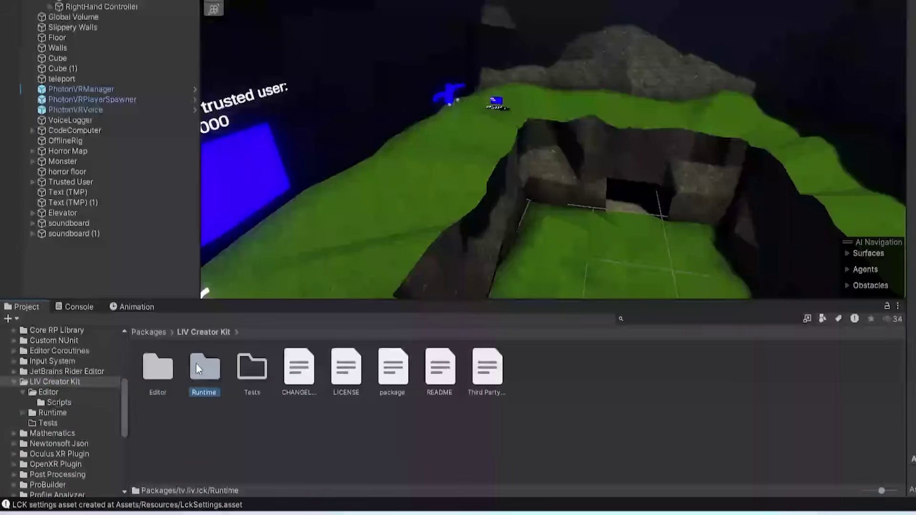
double_click(196, 363)
double_click(254, 364)
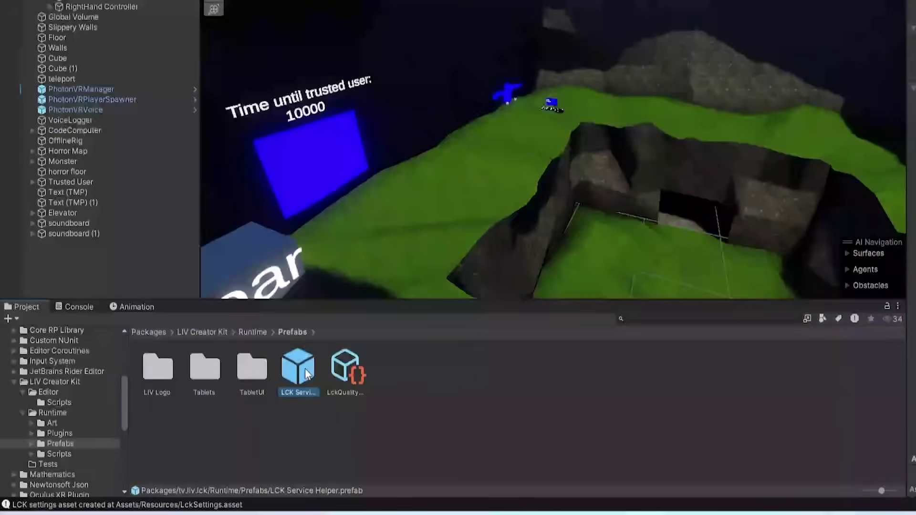
drag(301, 378, 93, 273)
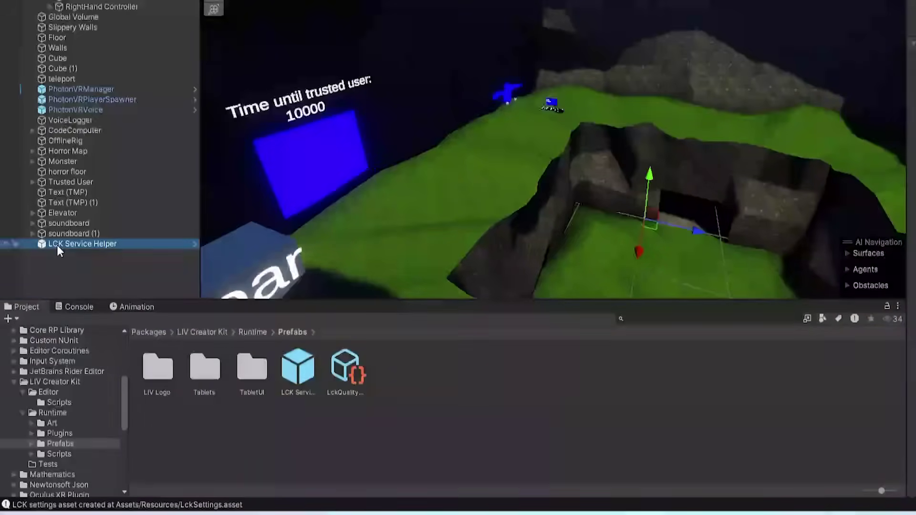
click(85, 262)
Step: Create an empty object named LIV Camera Mod in the scene and make LCK Service Helper its child
right_click(73, 277)
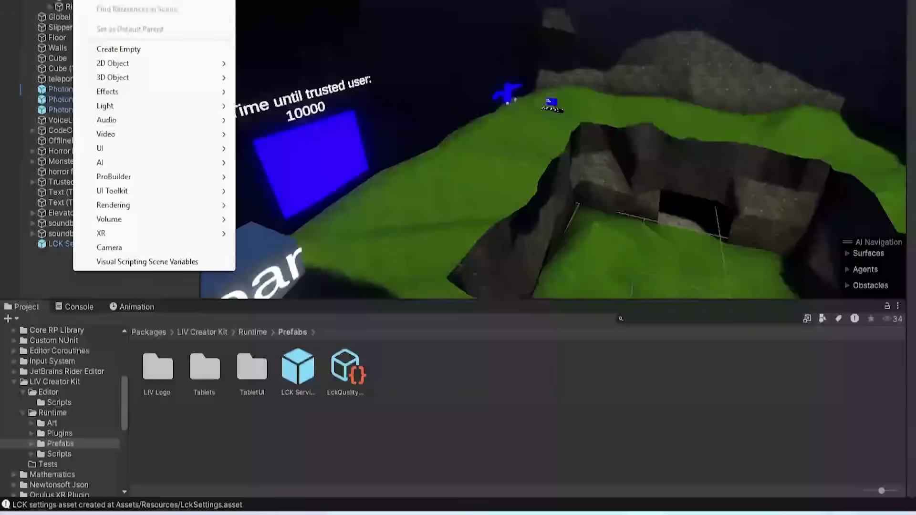
click(145, 48)
text(L)
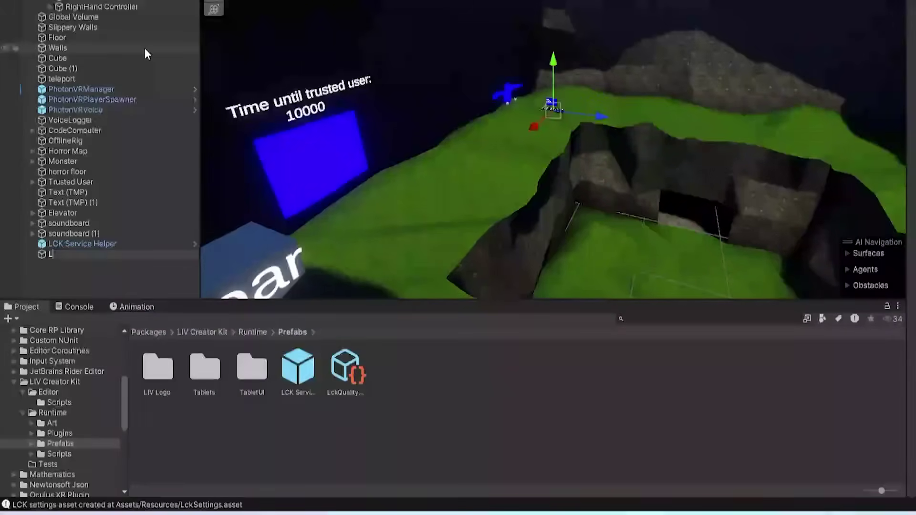
text(IV Camera Mod)
key(Return)
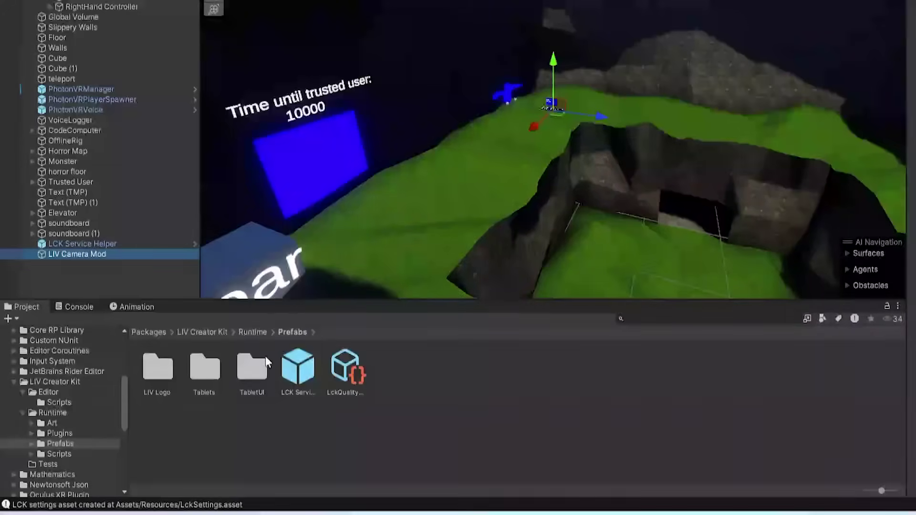
drag(134, 243, 128, 255)
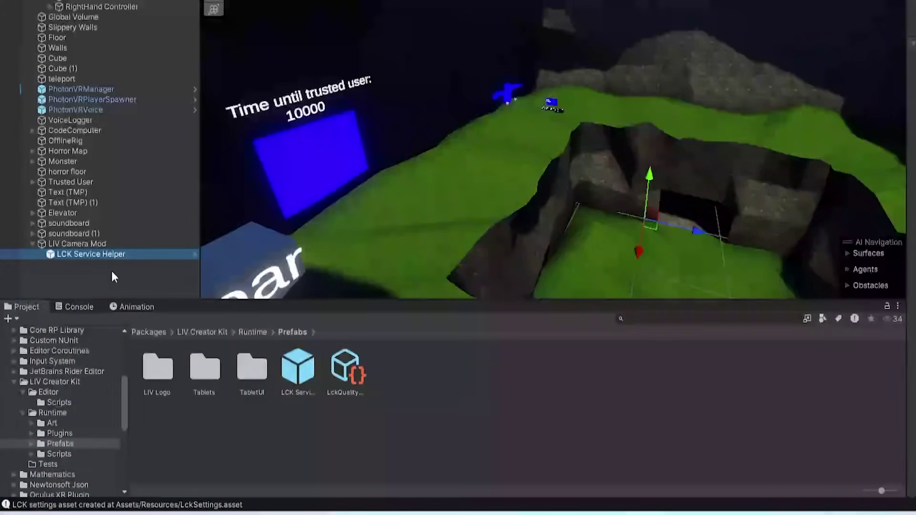
click(112, 272)
Step: Add the LCK Tablet For Direct prefab from the XR Interaction Toolkit Tablets folder as a child of LIV Camera Mod
double_click(206, 364)
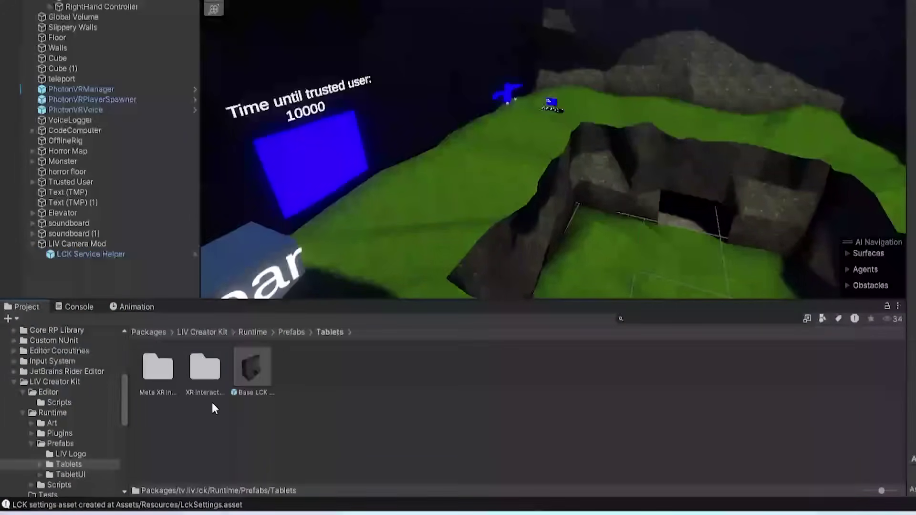
double_click(206, 368)
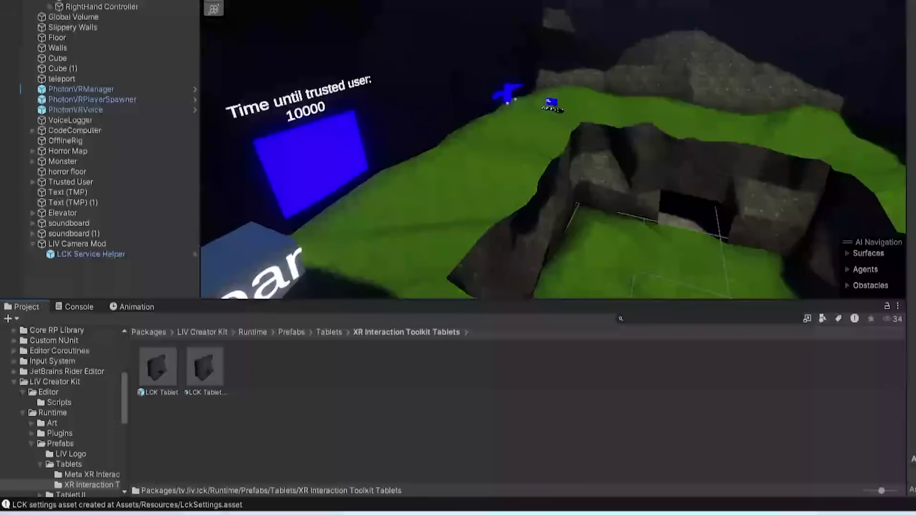
click(205, 367)
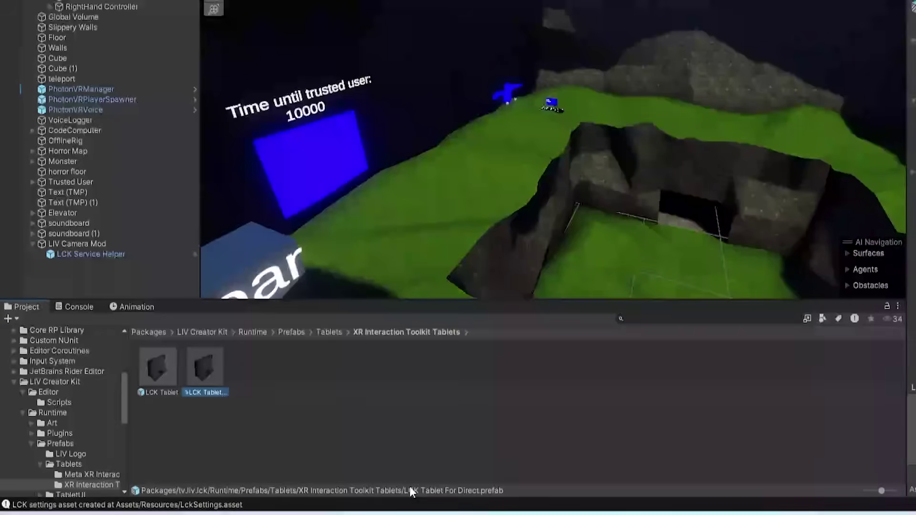
drag(207, 376, 88, 243)
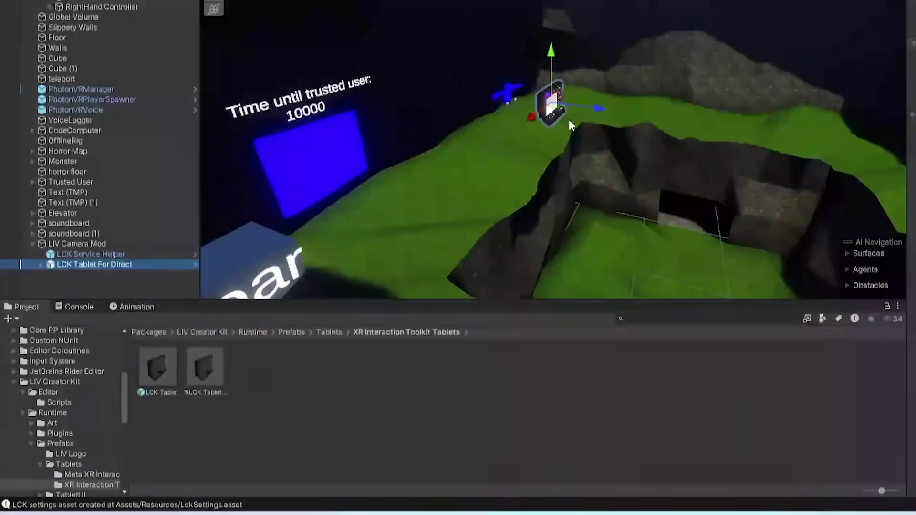
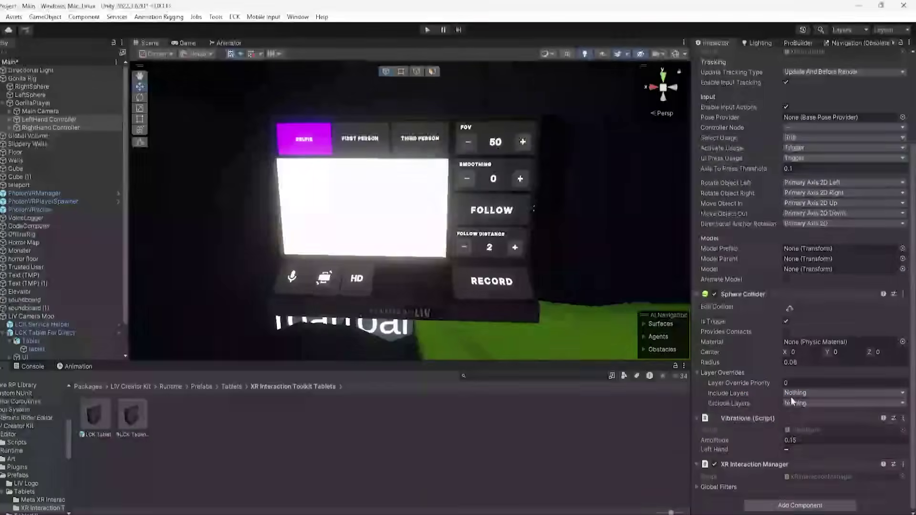
Step: Add an XR Interaction Manager component to the GorillaPlayer object
click(55, 103)
click(781, 506)
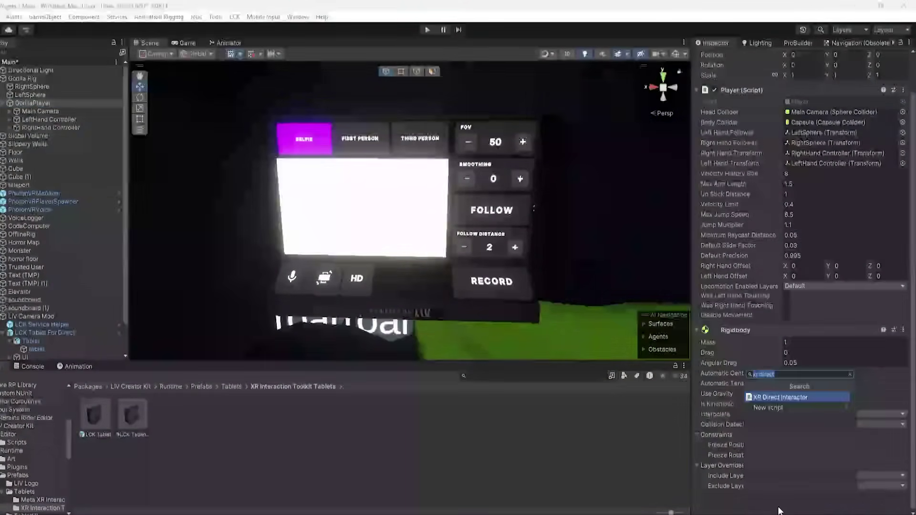
text(xr interac)
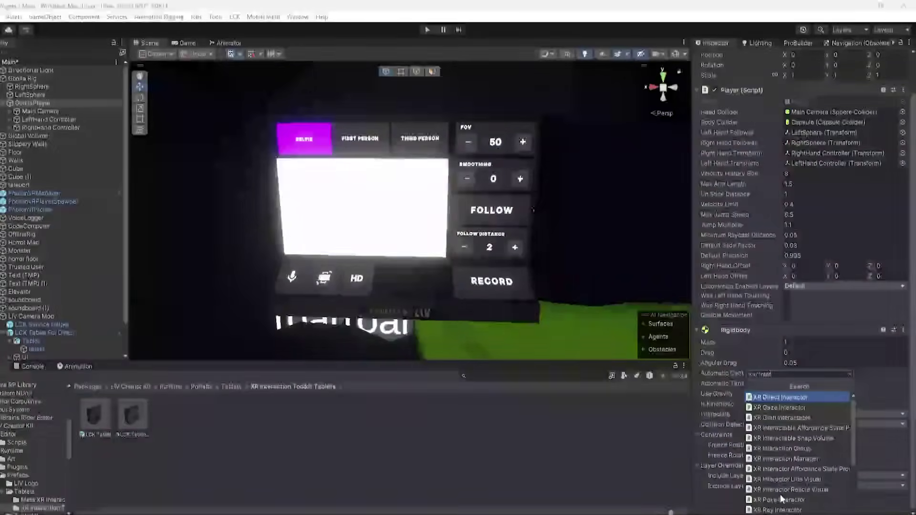
click(799, 448)
Step: Assign GorillaPlayer as the Interaction Manager of the XR Direct Interactor on both hand controllers
click(53, 120)
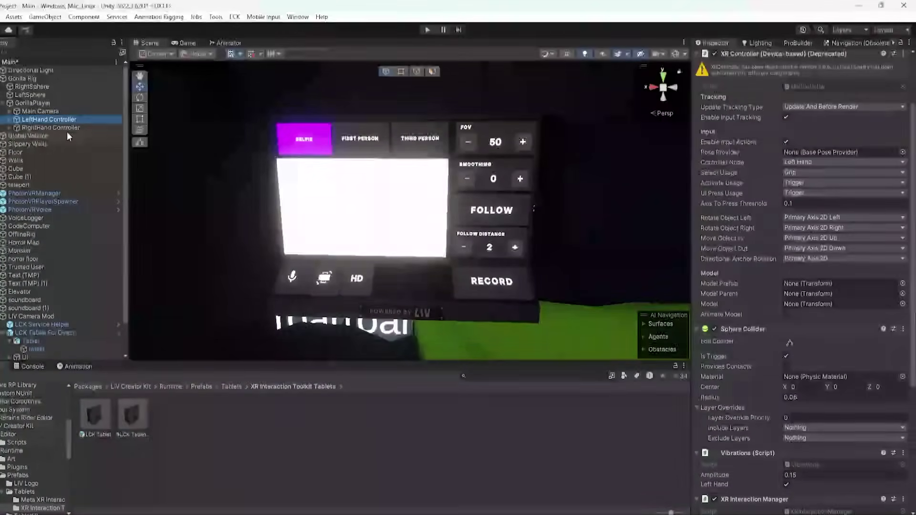
ctrl+click(68, 127)
scroll(786, 367, down, 5)
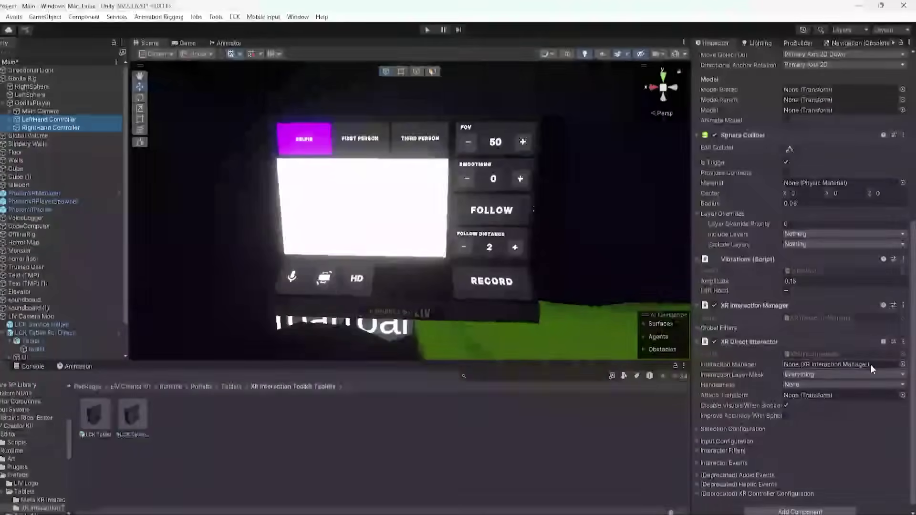
click(903, 365)
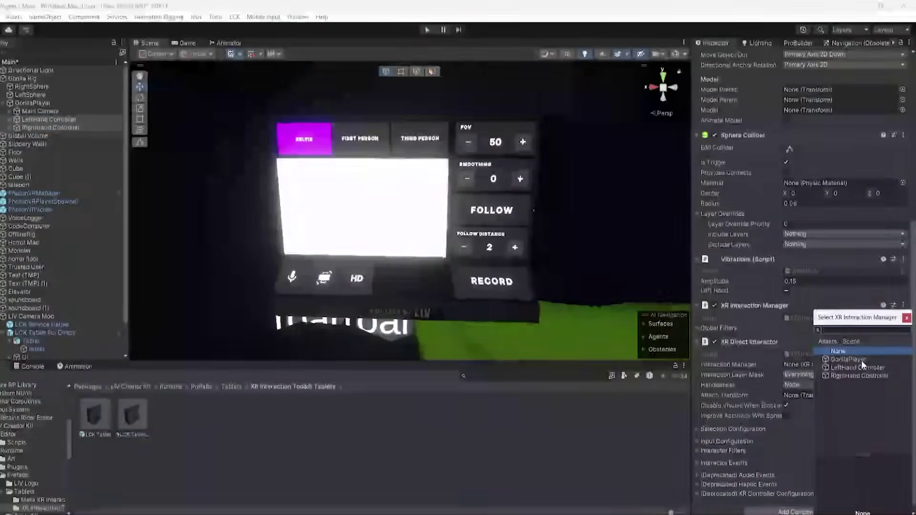
double_click(848, 359)
Step: Assign GorillaPlayer as the Interaction Manager of the XR Grab Interactable on LCK Tablet For Direct
click(58, 334)
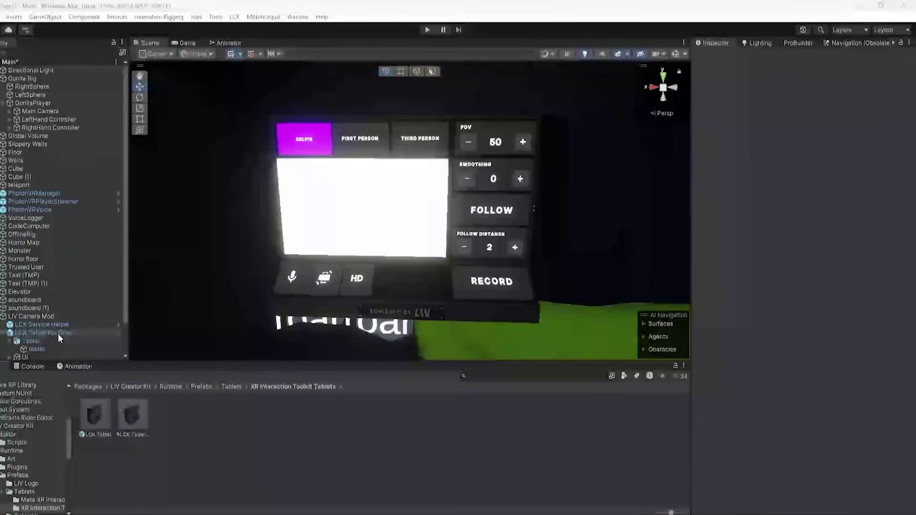
scroll(723, 356, down, 10)
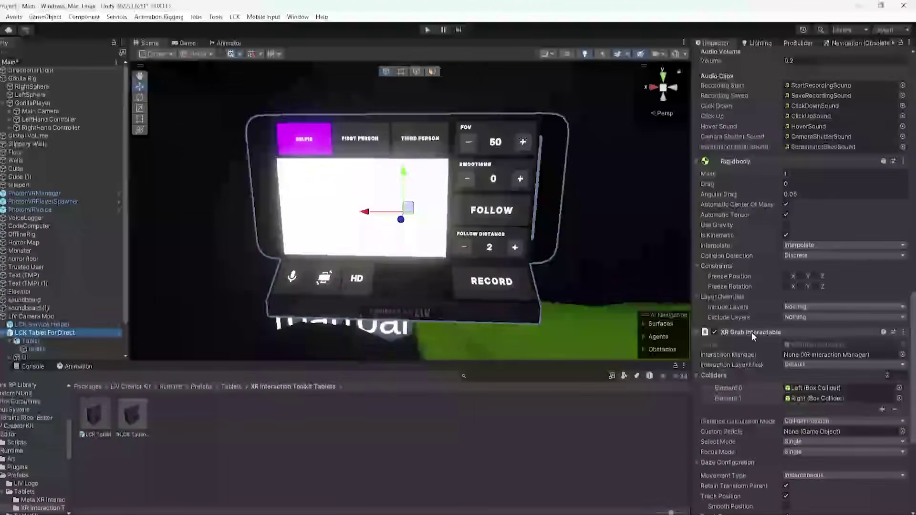
scroll(751, 331, down, 5)
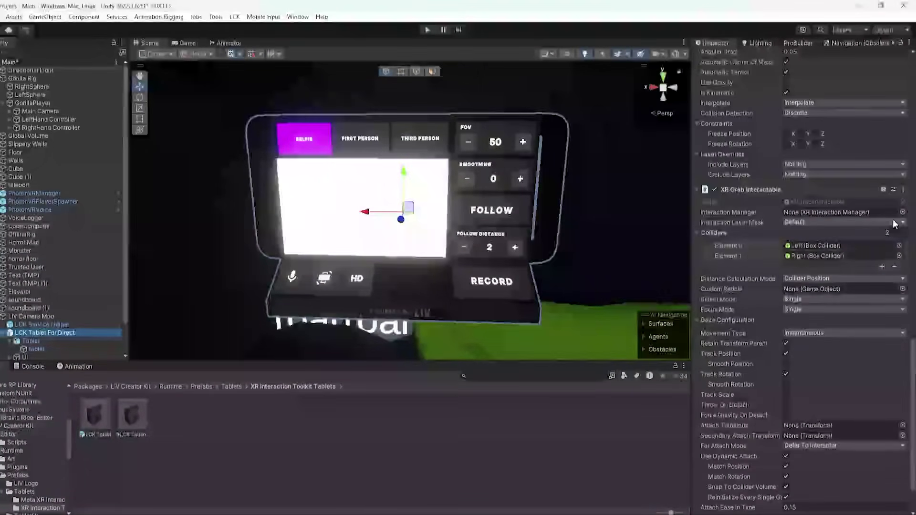
click(902, 212)
double_click(865, 245)
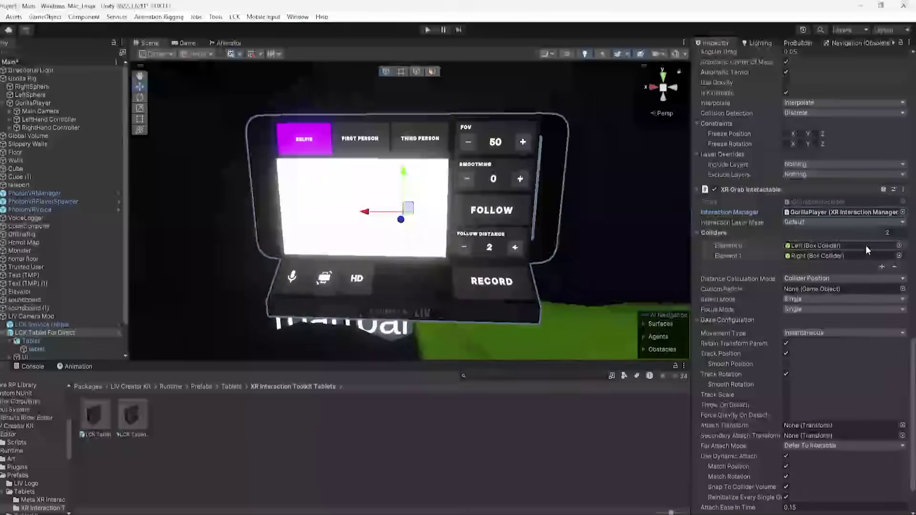
click(624, 225)
Step: Open the layer definitions from the Left handle under the tablet's GrabHandles and try naming User Layer 27 "aaa"
scroll(68, 228, down, 3)
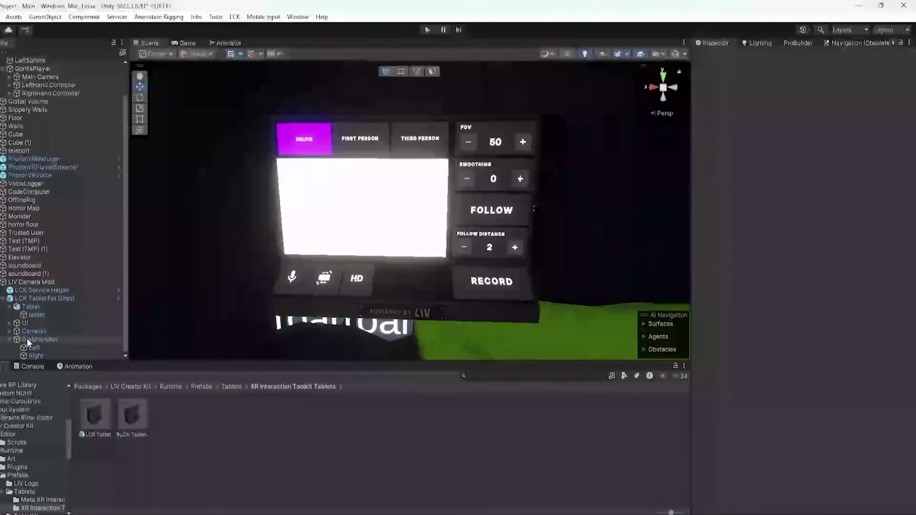
click(6, 342)
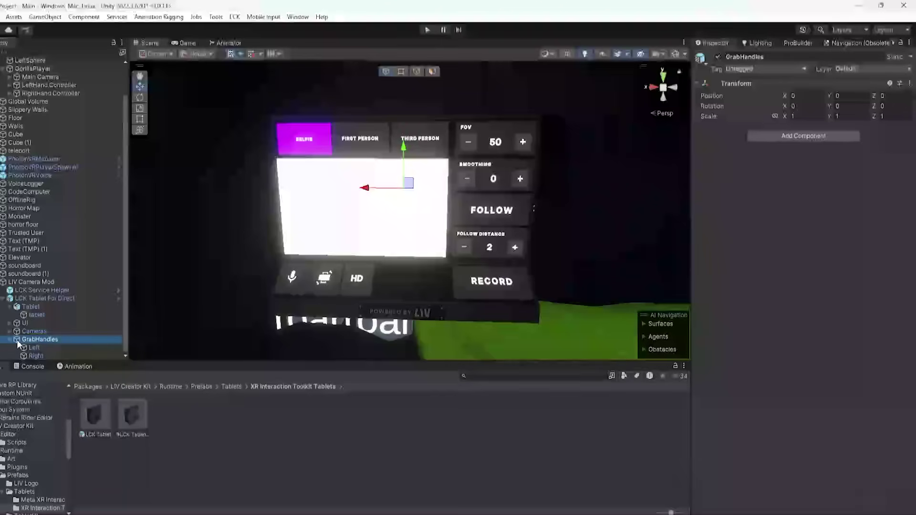
click(38, 346)
click(42, 357)
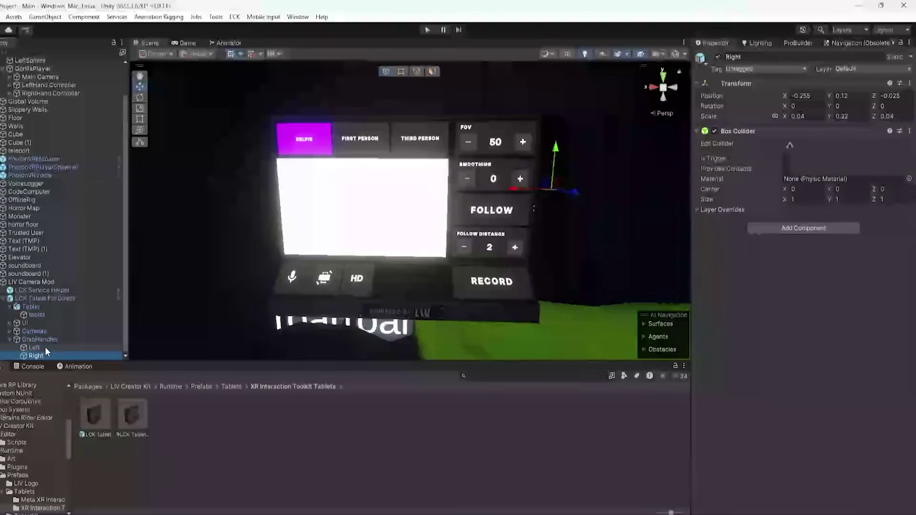
click(45, 348)
click(849, 69)
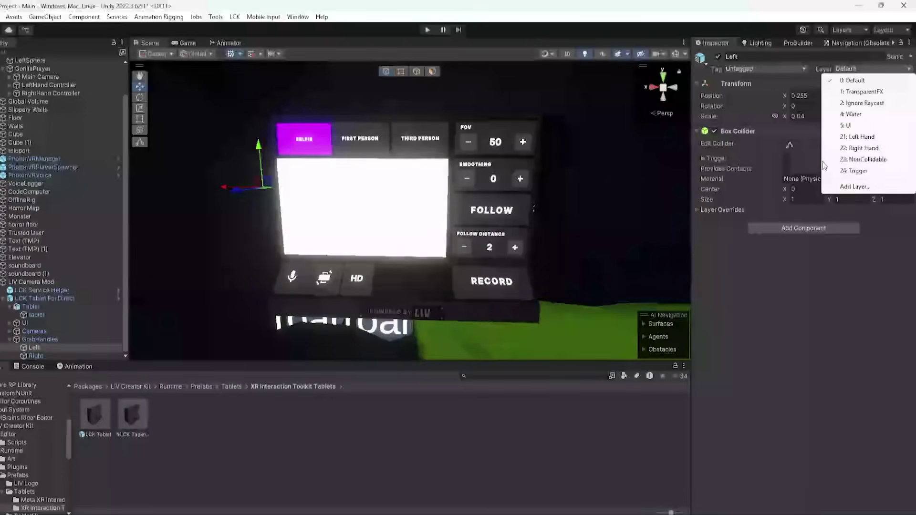
click(854, 186)
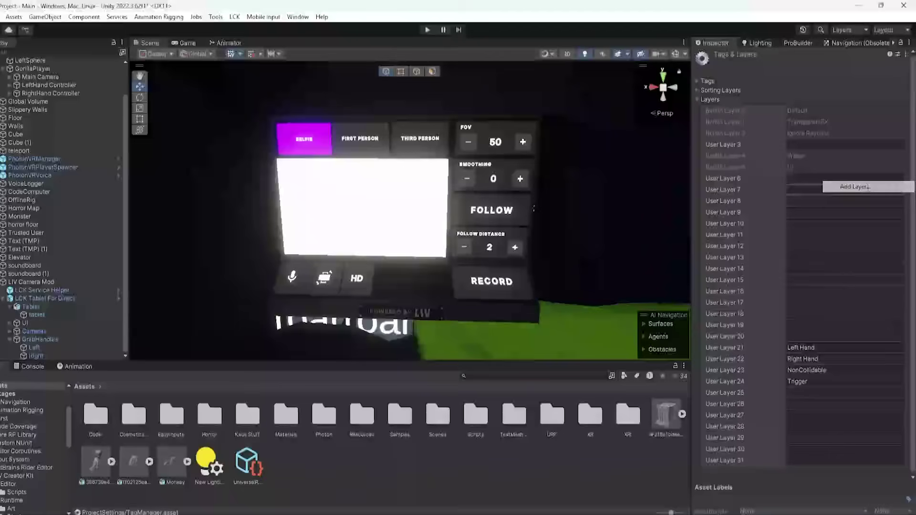
click(834, 413)
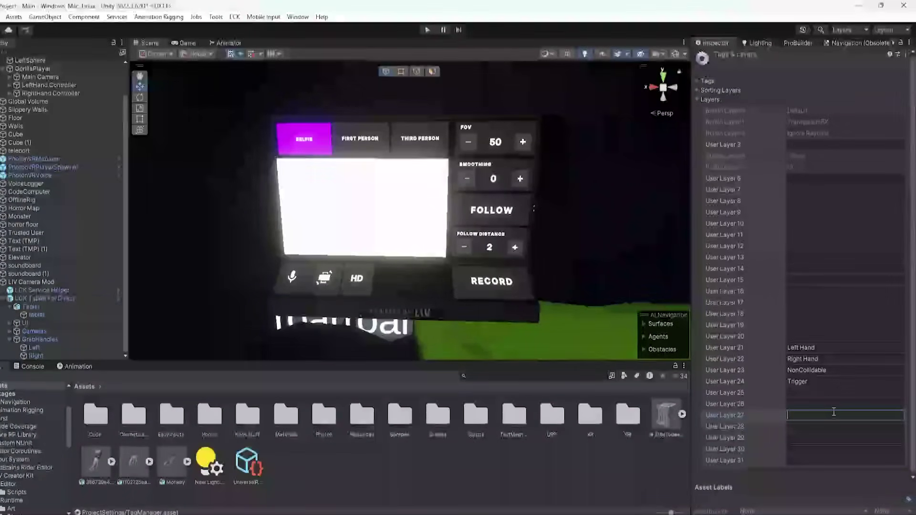
text(aaa)
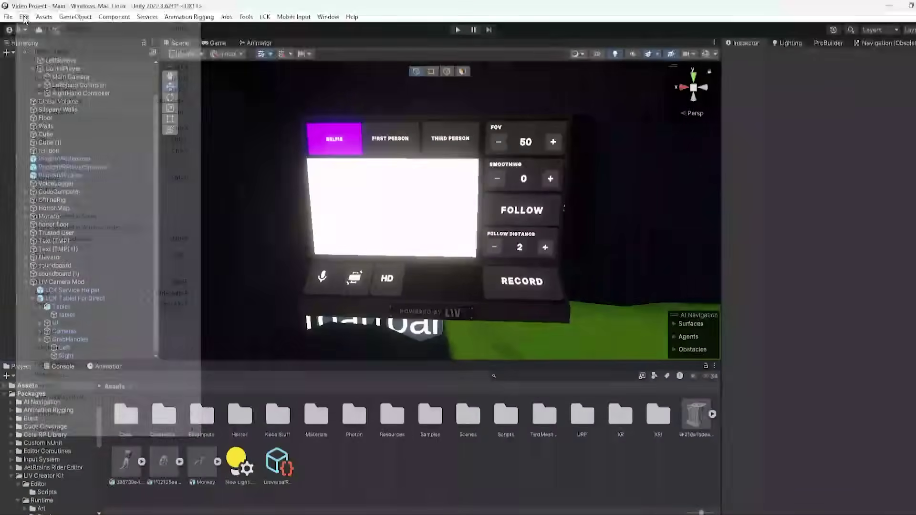
Step: Open the project's Physics settings and examine the layer collision settings
click(24, 16)
click(100, 359)
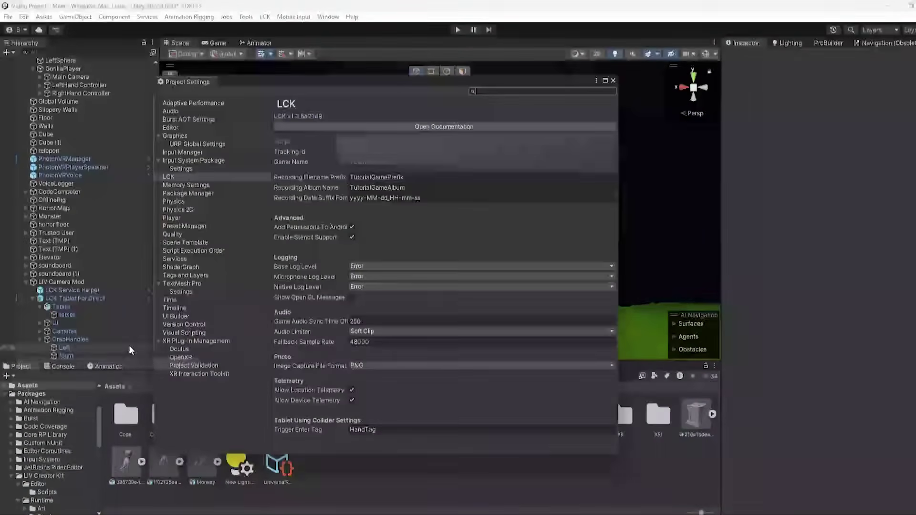
click(213, 202)
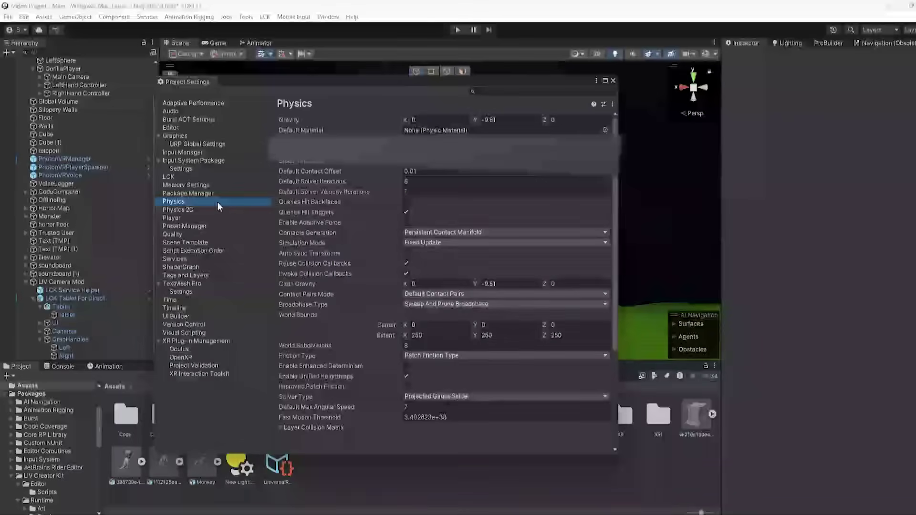
scroll(384, 334, down, 5)
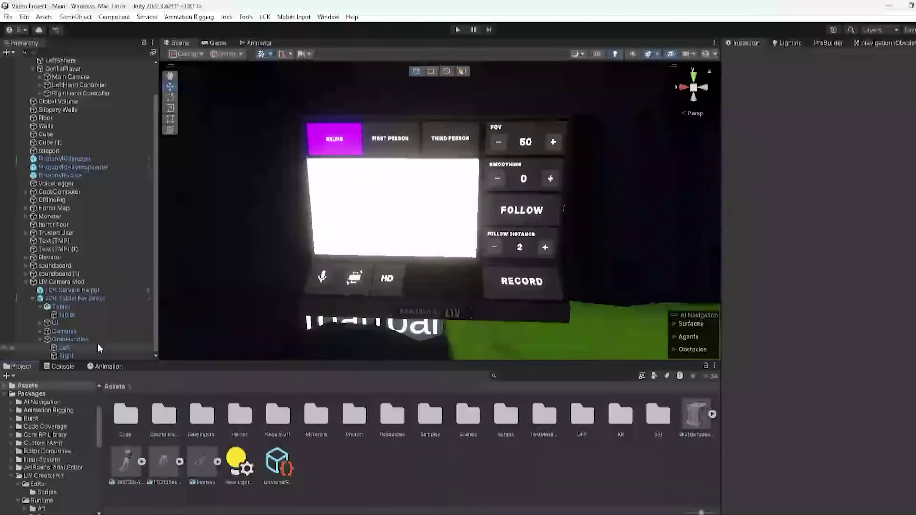
Step: Set the layer of both the Left and Right grab handles to NonCollidable
click(95, 348)
shift+click(96, 356)
click(876, 69)
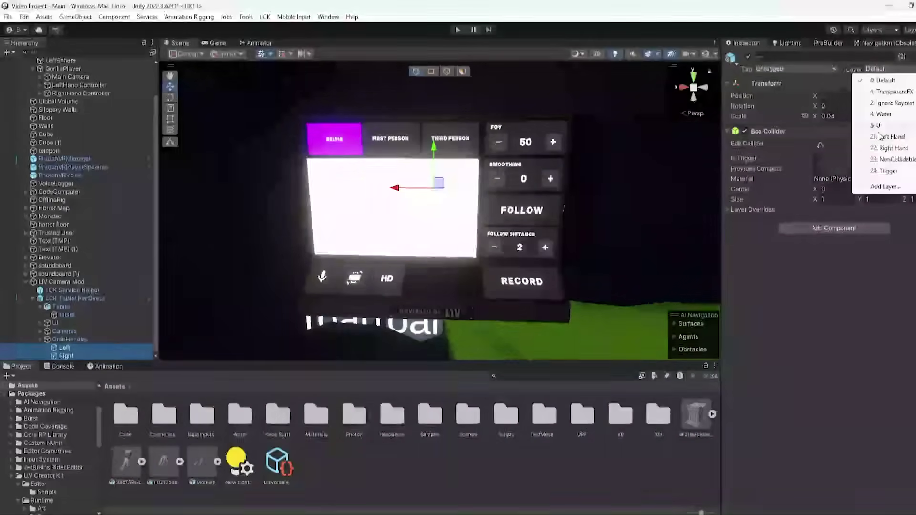
click(887, 160)
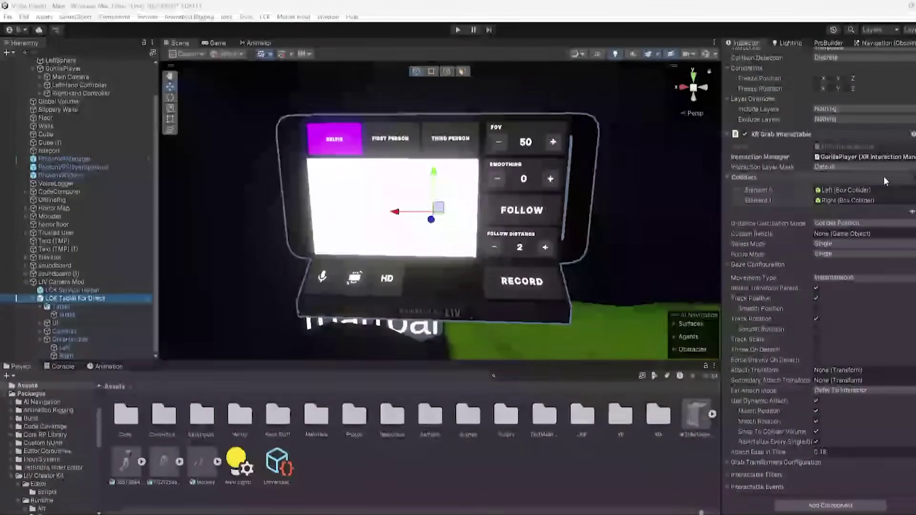
Step: Set the Interaction Layer Mask of the tablet's XR Grab Interactable to Everything
click(826, 166)
click(851, 191)
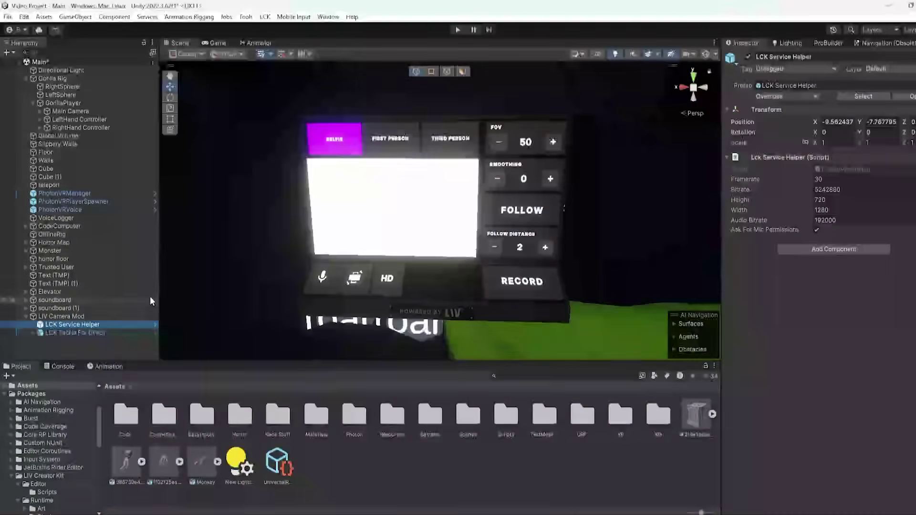
Step: Set the Framerate of the LCK Service Helper script to 60
click(852, 146)
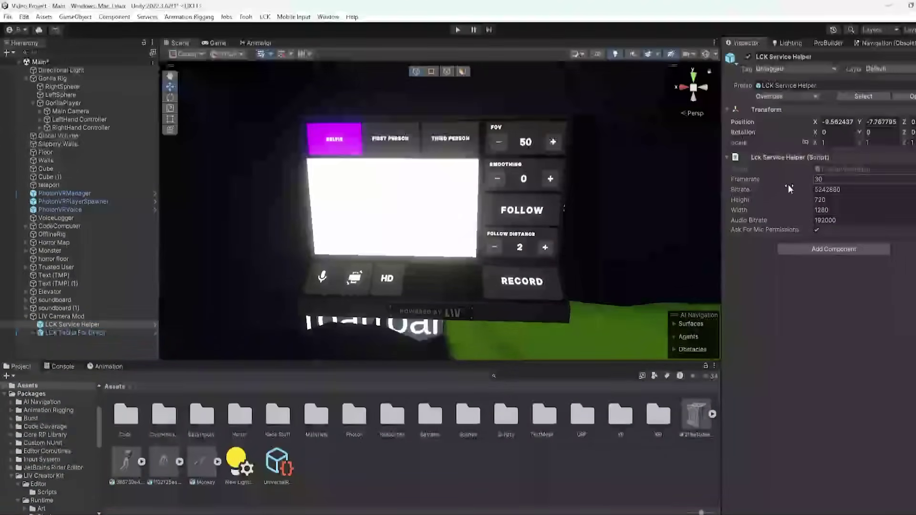
click(828, 179)
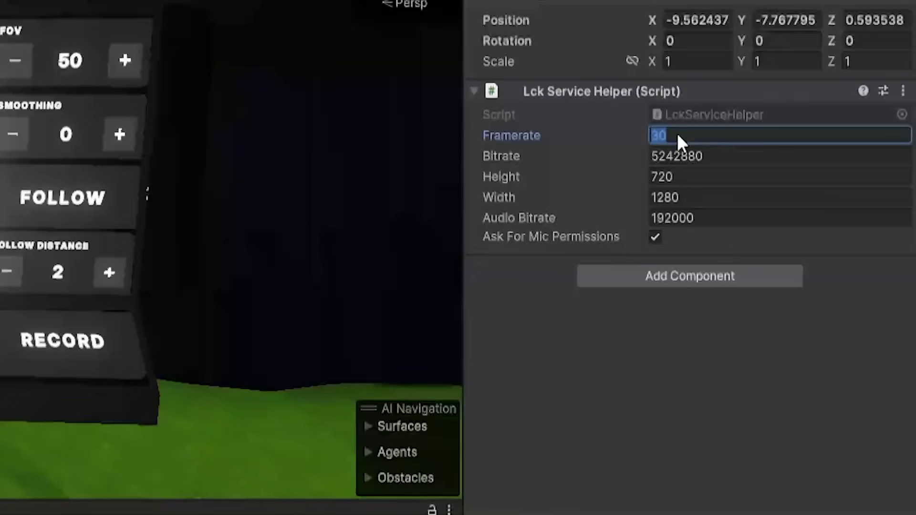
text(60)
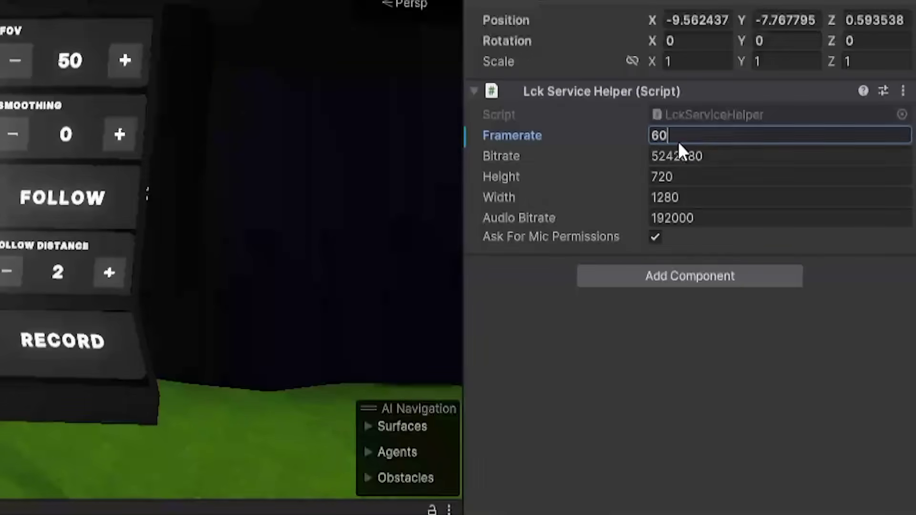
key(Return)
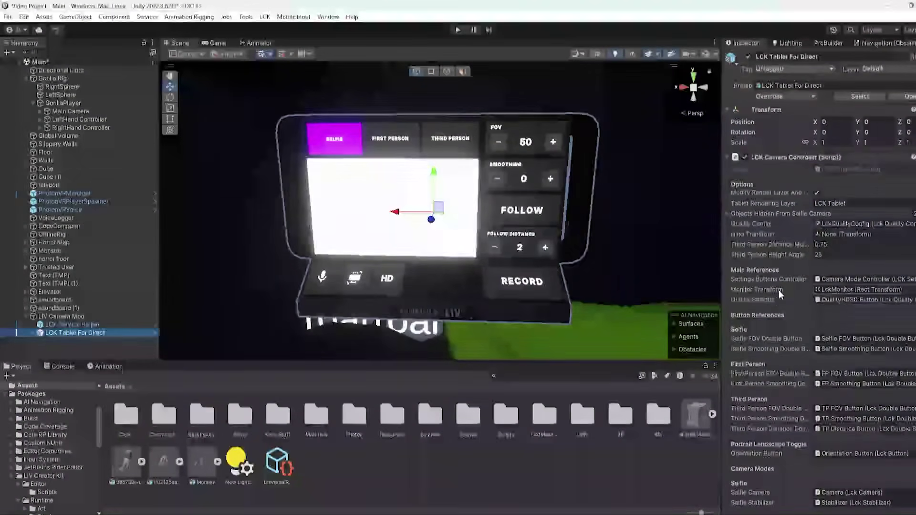
Step: Review the component settings of LCK Tablet For Direct and save the Main scene
scroll(783, 281, down, 10)
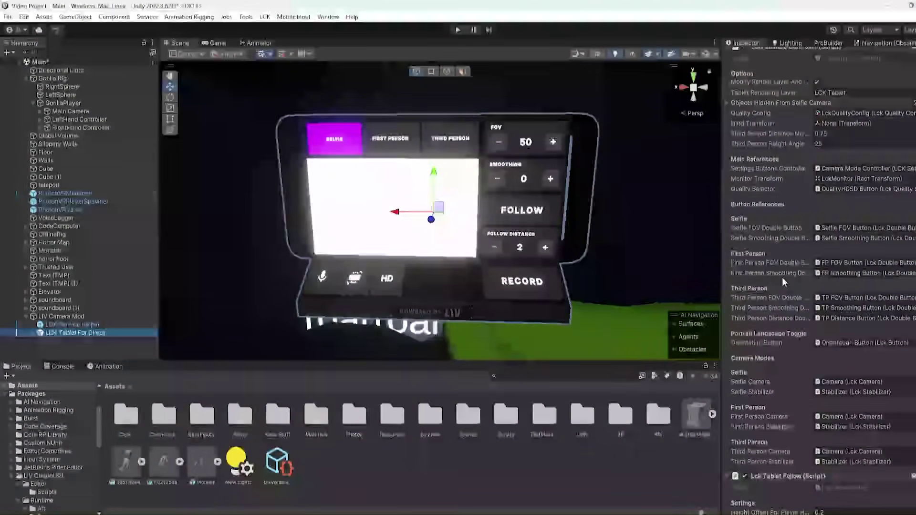
scroll(780, 278, down, 10)
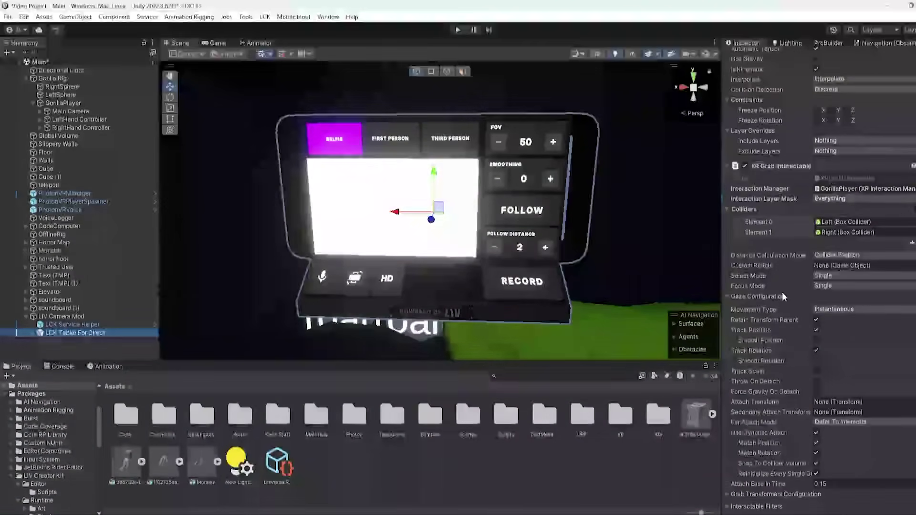
scroll(780, 292, down, 5)
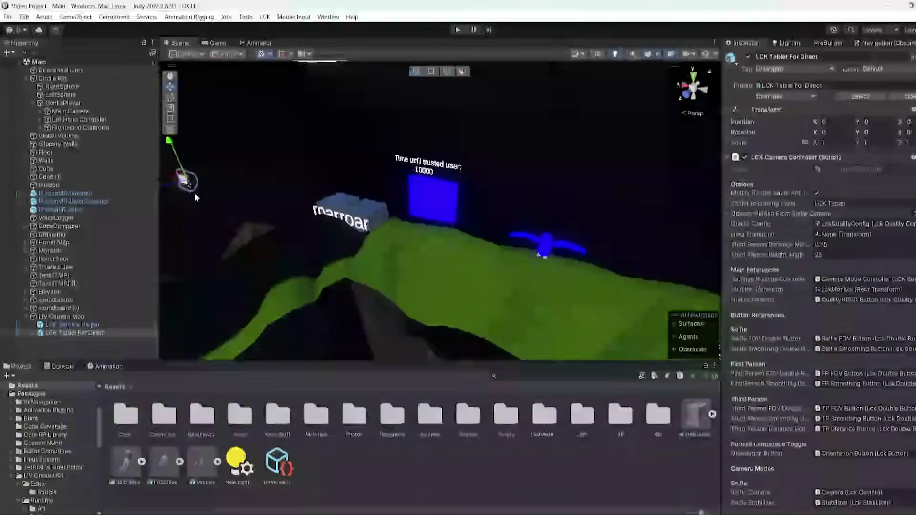
drag(185, 182, 587, 234)
key(f)
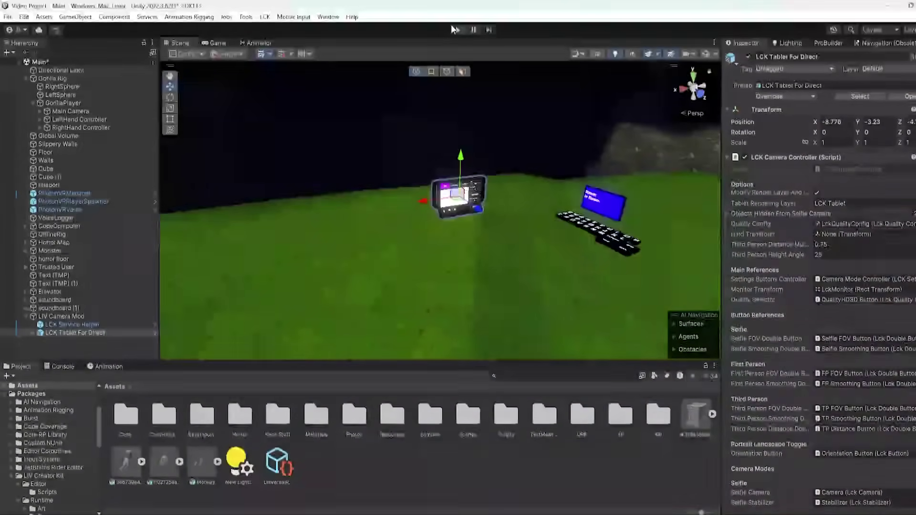
click(8, 17)
click(26, 67)
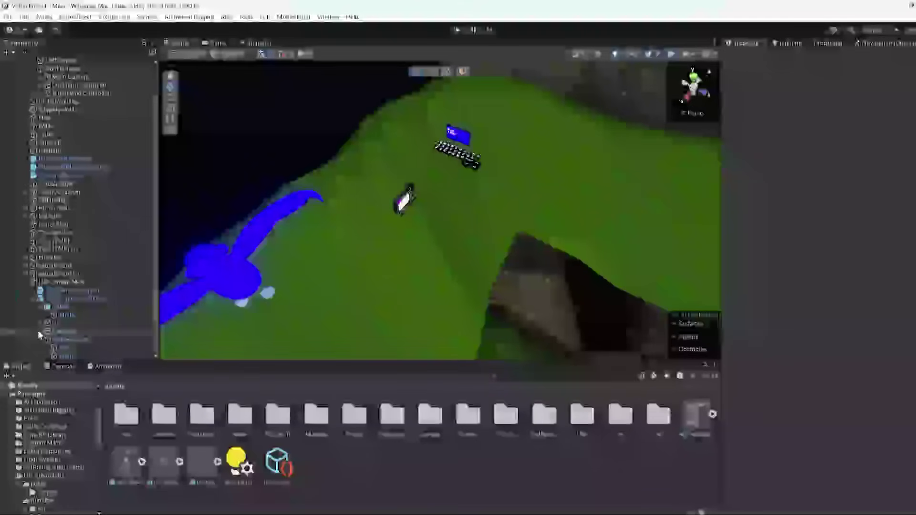
Step: Expand the tablet's Cameras group and select the Camera object under the Selfie Camera's Stabilizer
click(39, 332)
right_drag(347, 276, 334, 258)
key(w)
click(46, 339)
scroll(52, 334, down, 3)
click(76, 307)
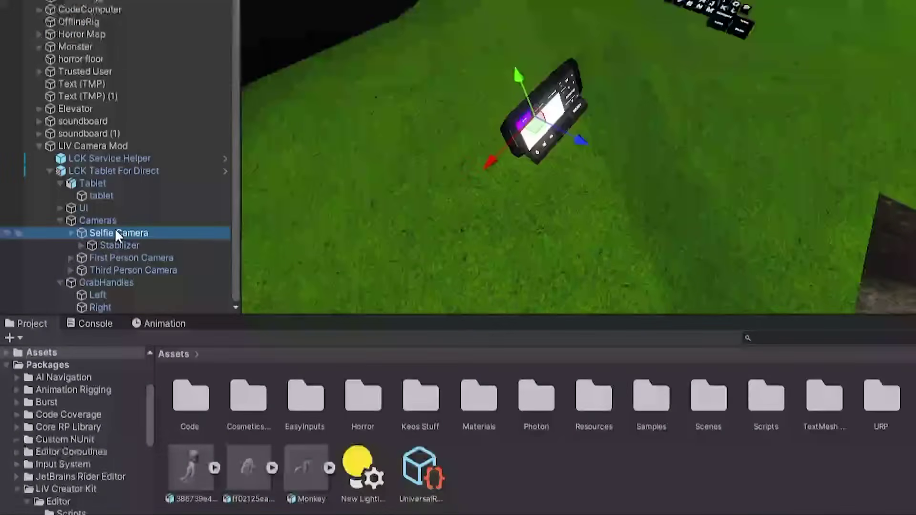
click(102, 244)
click(81, 245)
click(119, 258)
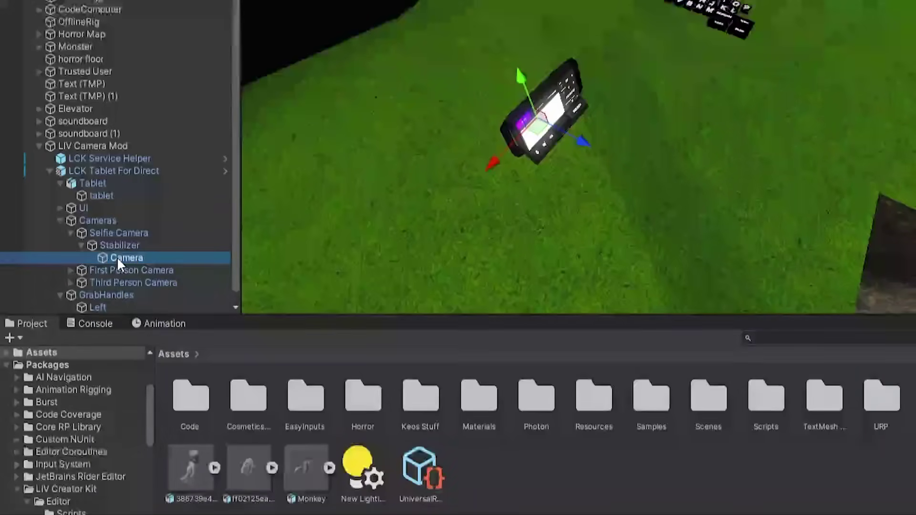
Step: Set the renderer of the tablet's Selfie, First Person and Third Person Camera objects to 0: URP_Renderer and enable Post Processing
alt+click(70, 270)
alt+click(70, 296)
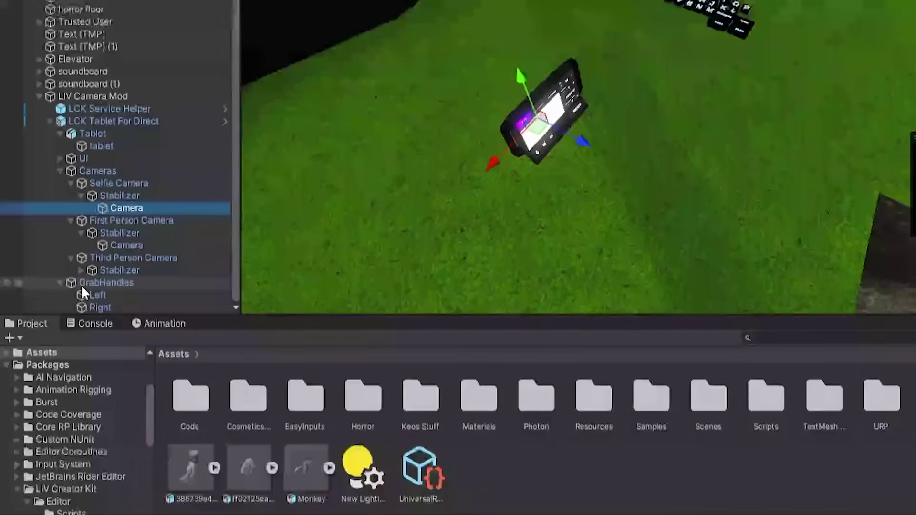
ctrl+click(132, 245)
ctrl+click(131, 283)
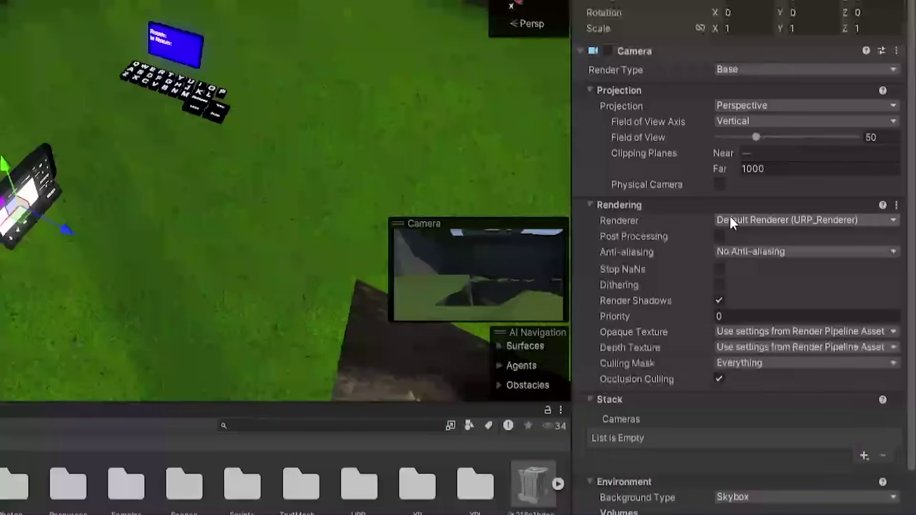
click(729, 220)
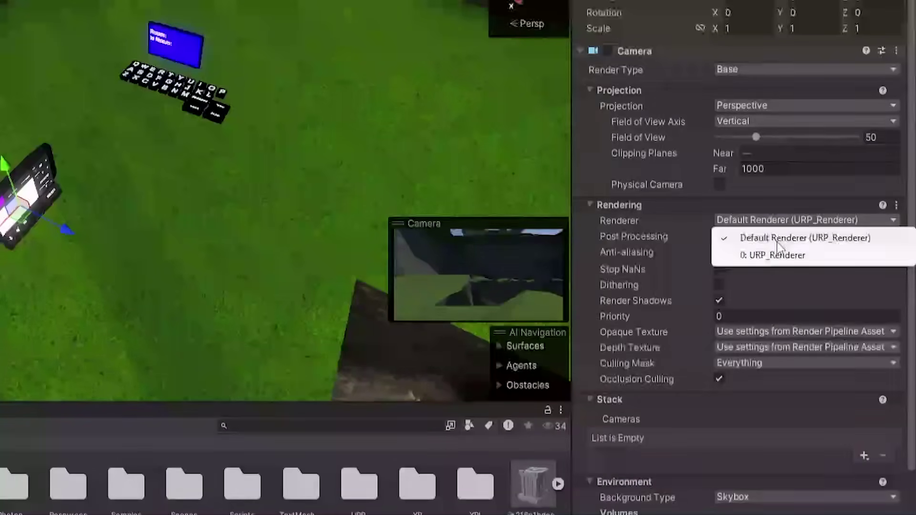
click(751, 253)
click(719, 236)
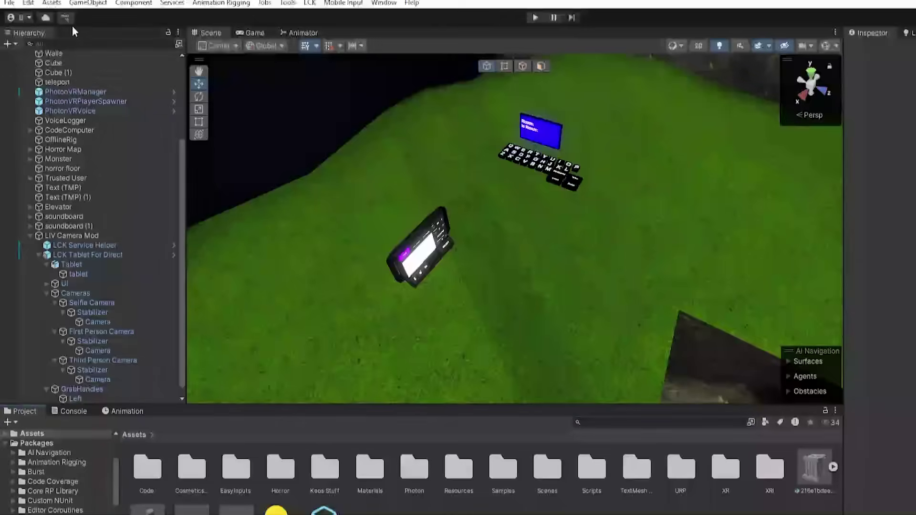
Step: Save the Main scene and enter Play mode
click(9, 4)
click(32, 62)
click(534, 18)
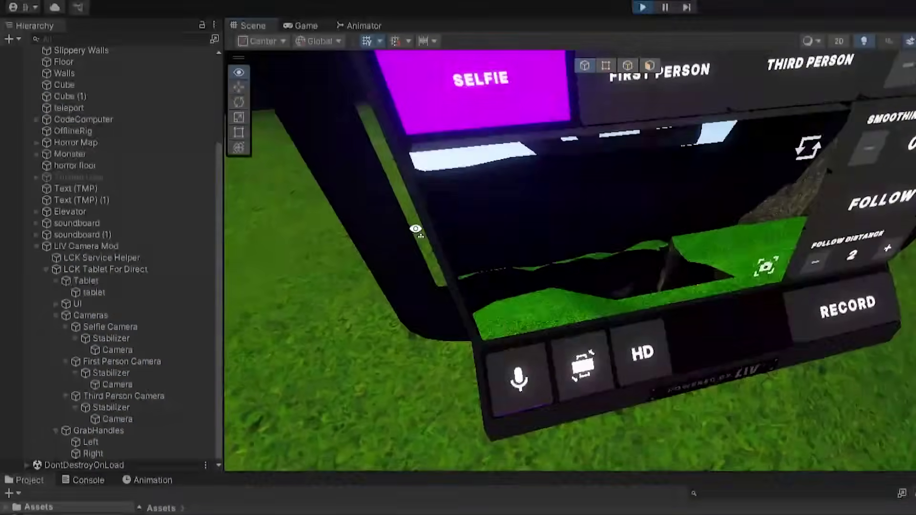
Step: Move the GorillaPlayer object within the Gorilla Rig across the grass until it is beside the camera tablet
right_drag(415, 229, 416, 228)
right_drag(737, 228, 471, 217)
scroll(91, 143, up, 4)
click(89, 109)
drag(339, 261, 620, 324)
key(e)
drag(358, 198, 329, 196)
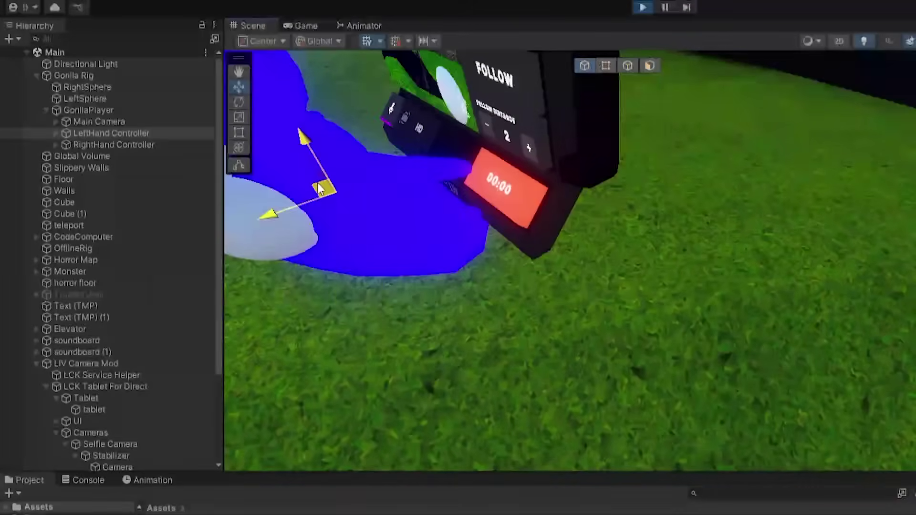
right_drag(358, 228, 361, 86)
double_click(140, 110)
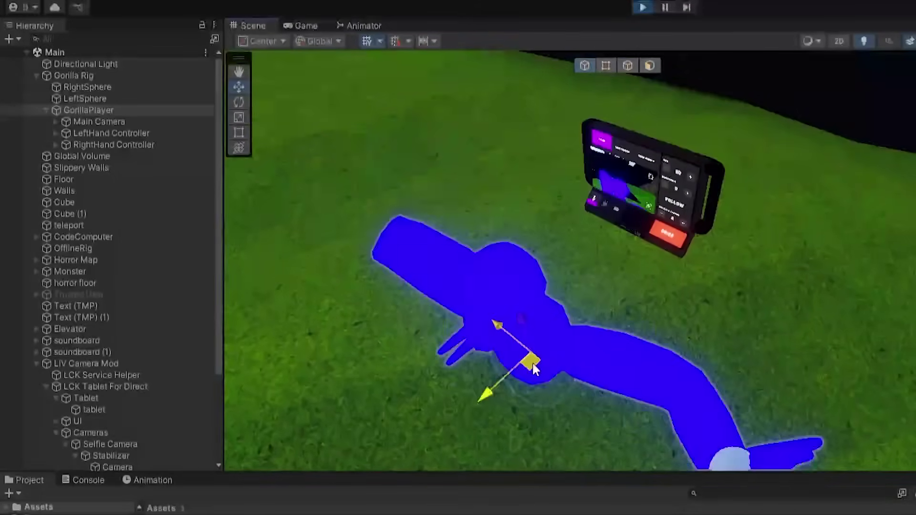
Step: Move the LeftHand Controller against the tablet's Record button to test the recording function
click(127, 133)
drag(677, 430, 650, 275)
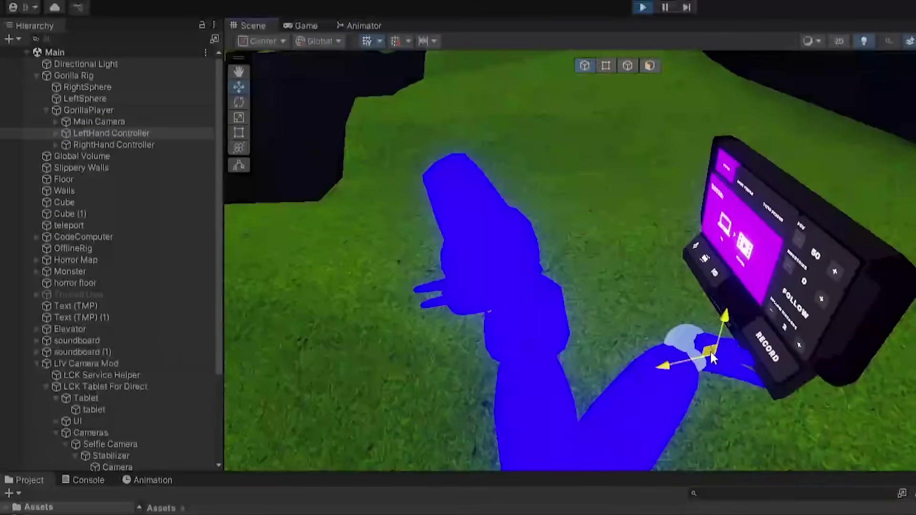
drag(713, 354, 616, 338)
drag(616, 337, 594, 336)
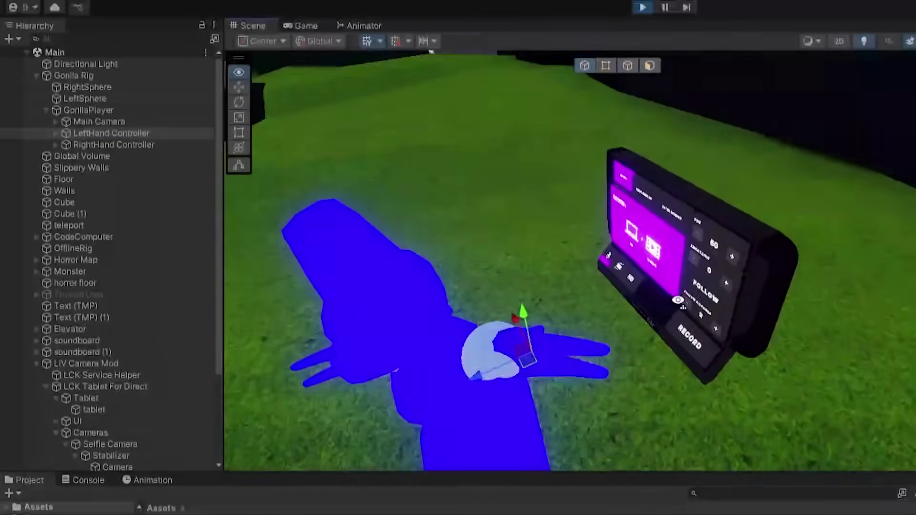
scroll(676, 301, up, 2)
Step: Exit Play mode and save the scene
click(642, 7)
click(11, 4)
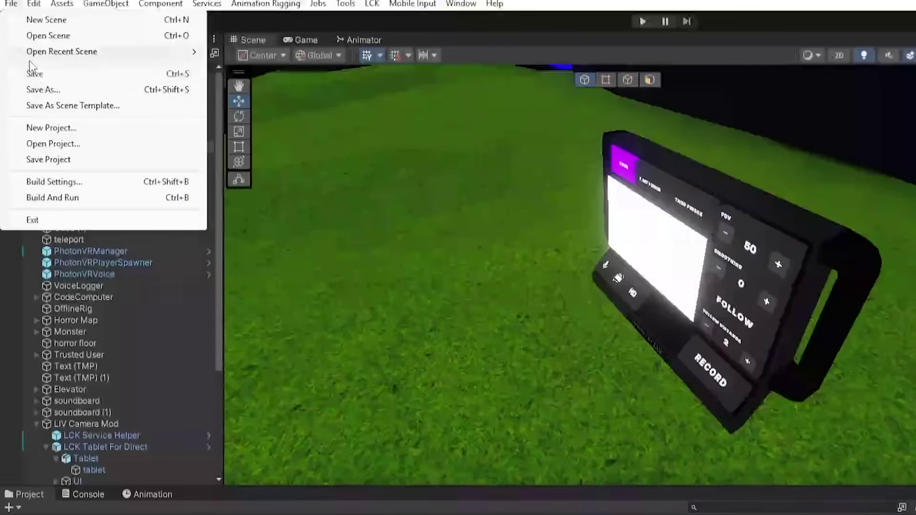
click(35, 73)
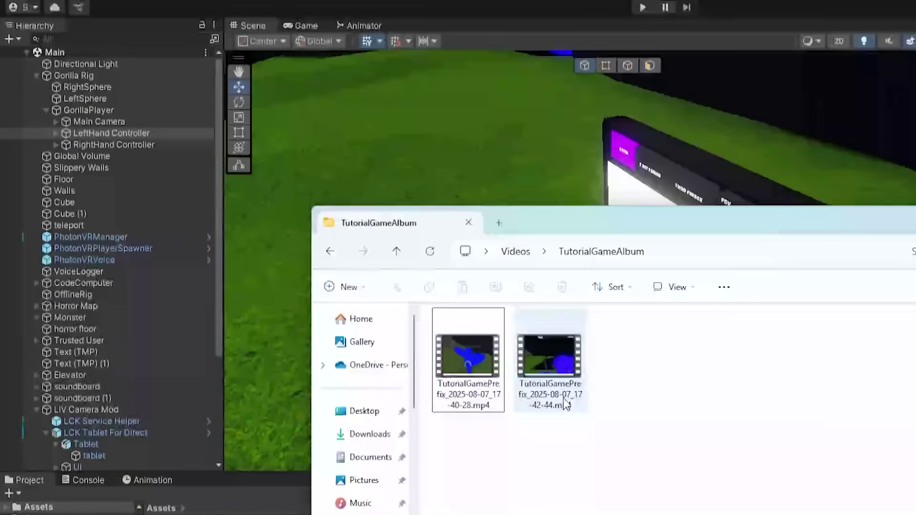
Step: Open the recording TutorialGamePrefix_2025-08-07_17-42-44 in Media Player and skim through the footage
double_click(563, 407)
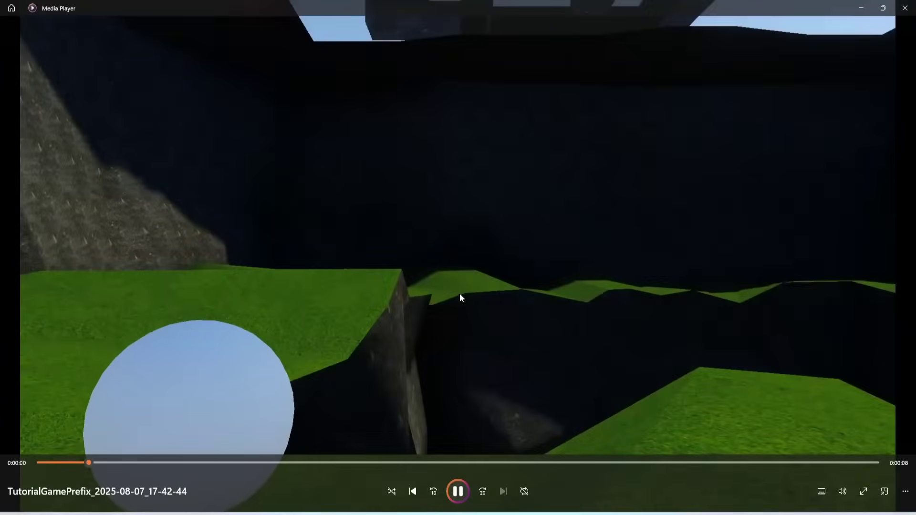
drag(420, 462, 485, 461)
click(458, 491)
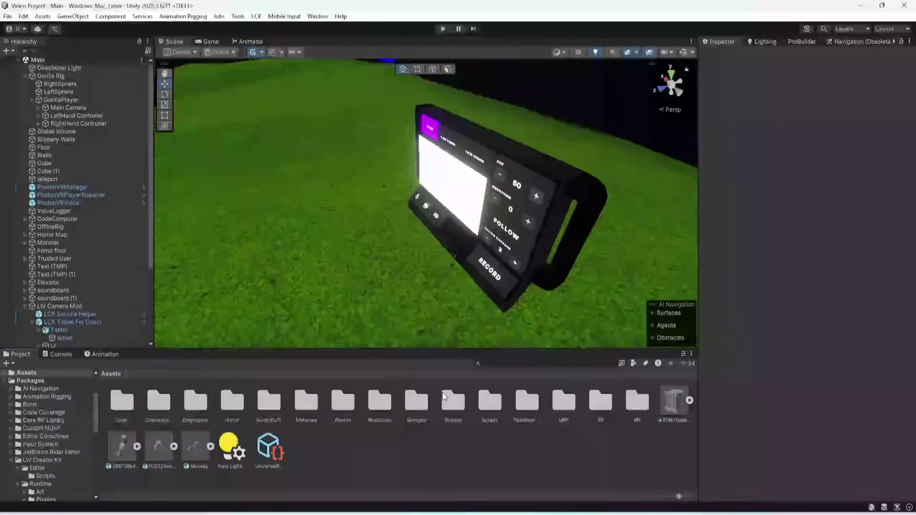
right_drag(276, 230, 451, 219)
key(s)
scroll(451, 220, up, 3)
click(32, 322)
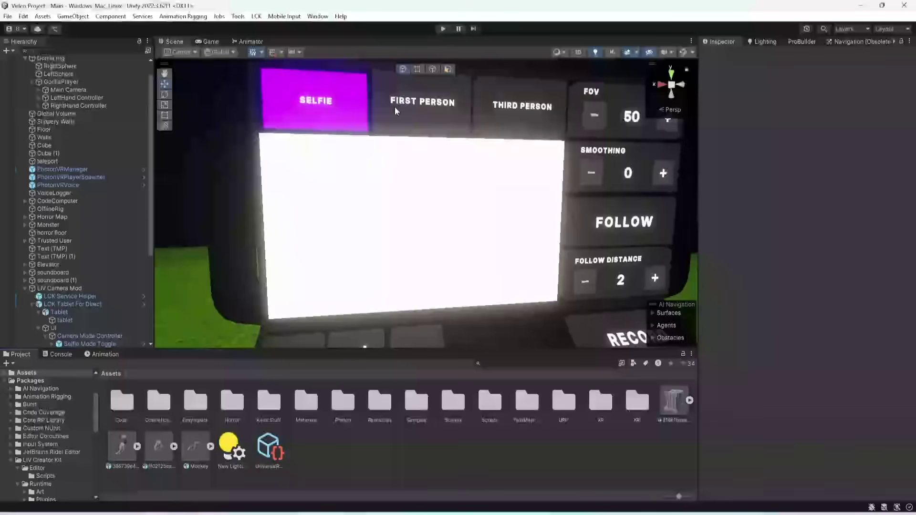
click(394, 111)
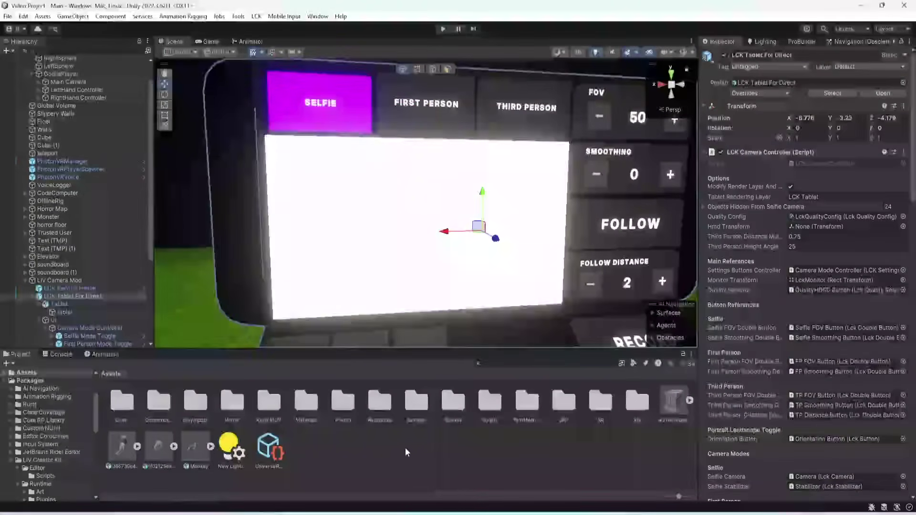
click(356, 454)
scroll(352, 295, down, 12)
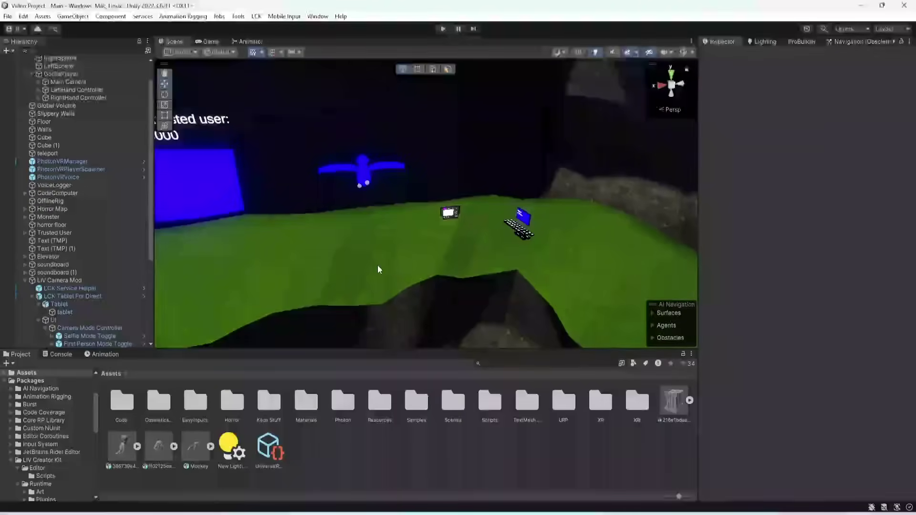